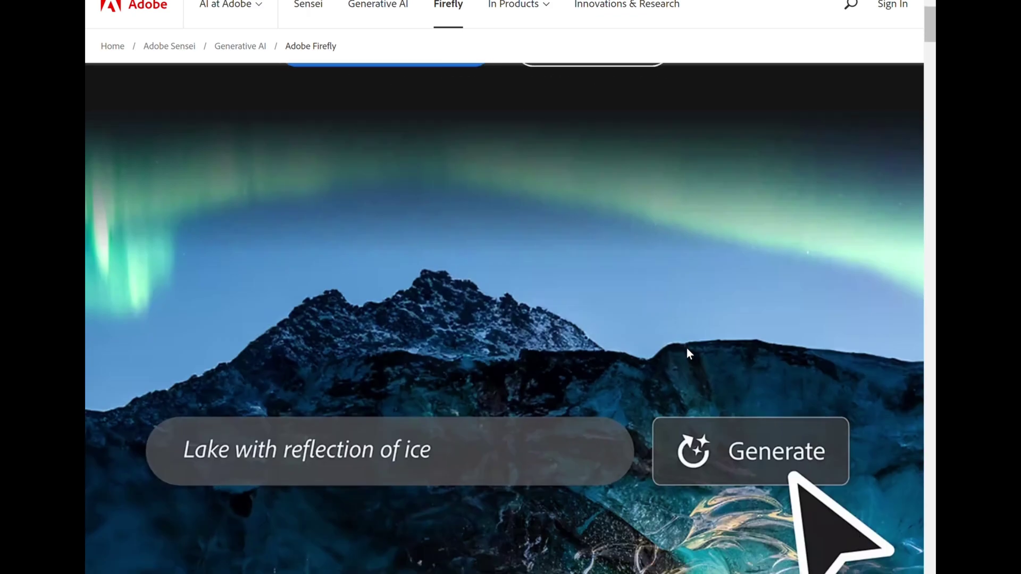
# Look through the Adobe Firefly pages, covering the generative tools on offer and the inspirational gallery examples.
pyautogui.scroll(-5, 688, 351)
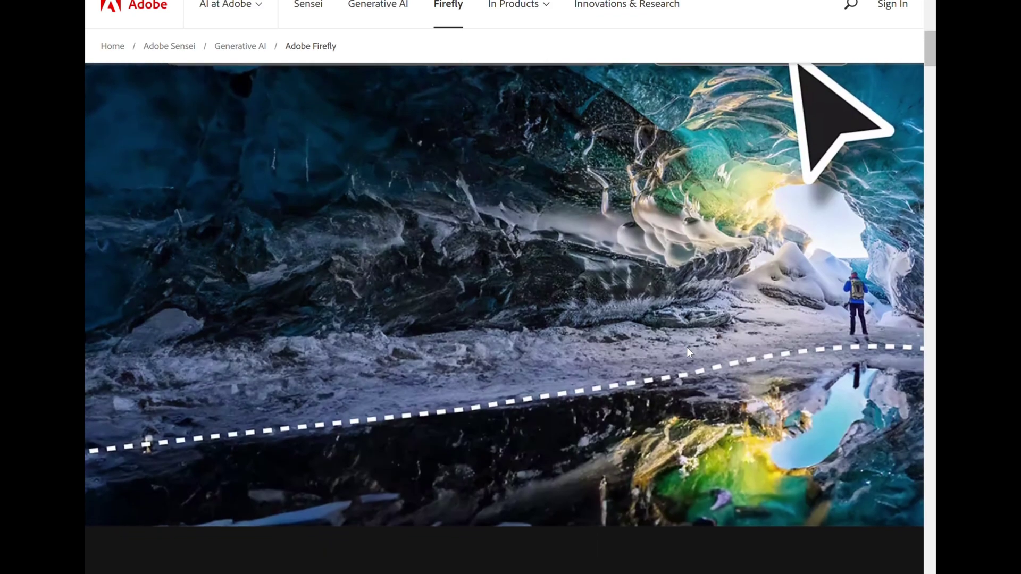
pyautogui.scroll(-8, 688, 351)
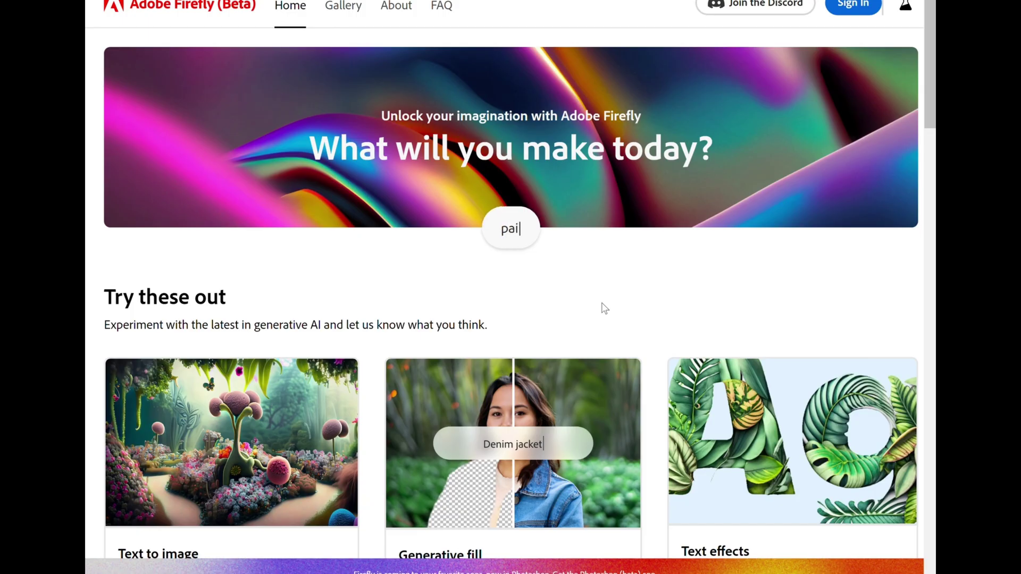
pyautogui.scroll(-3, 602, 304)
pyautogui.scroll(-4, 601, 303)
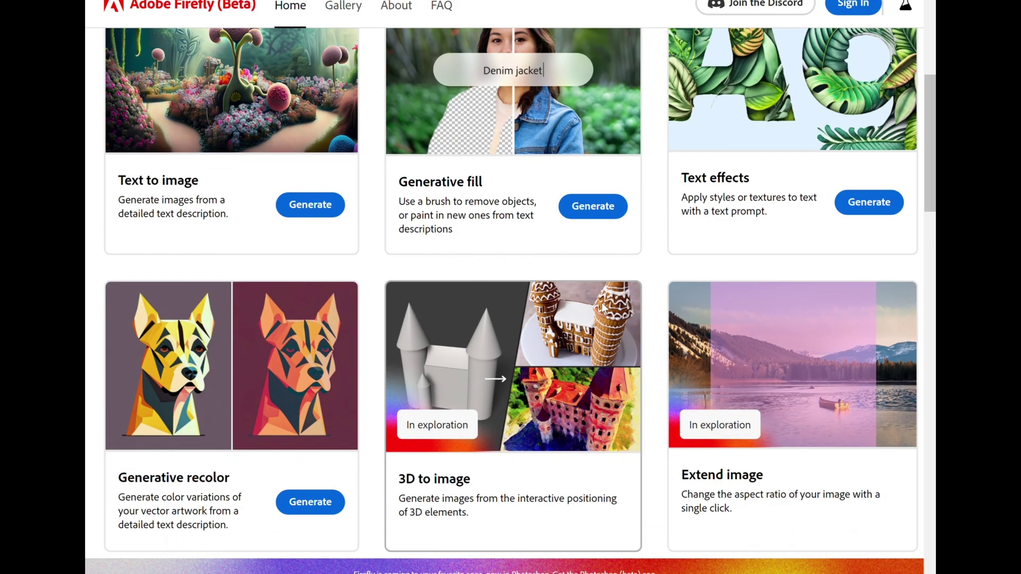
pyautogui.scroll(-2, 604, 304)
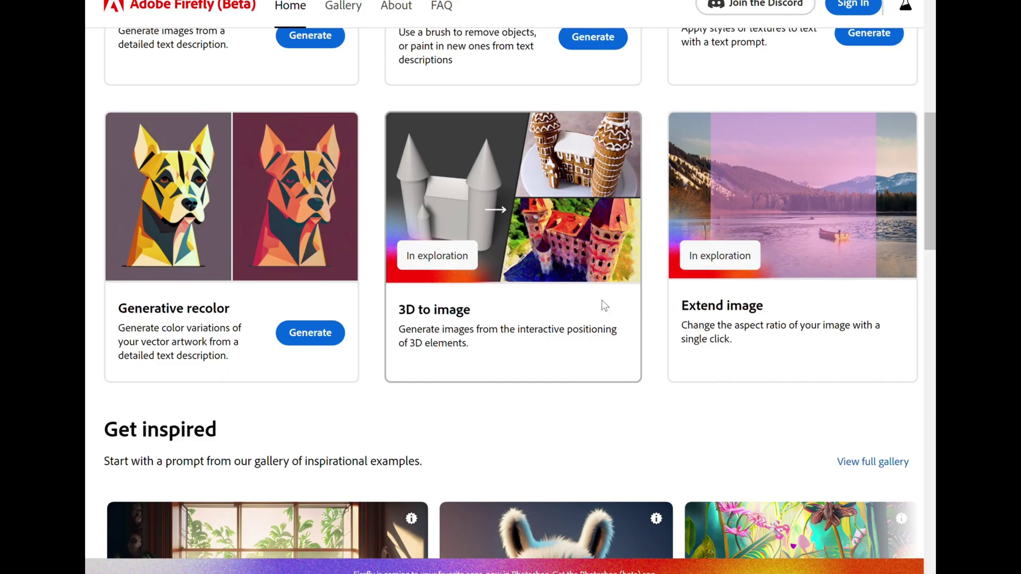
pyautogui.scroll(-5, 605, 306)
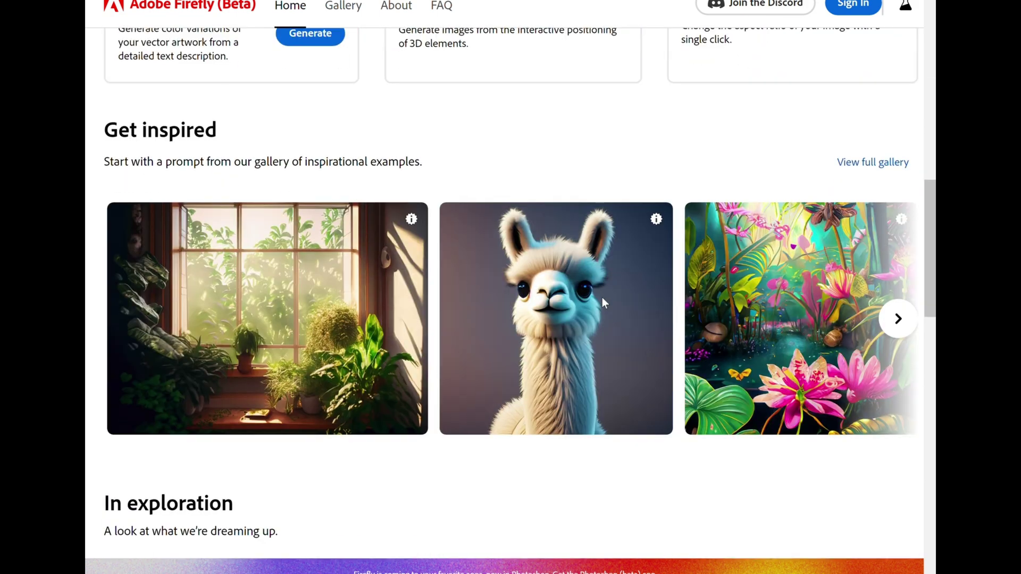
pyautogui.scroll(-8, 602, 298)
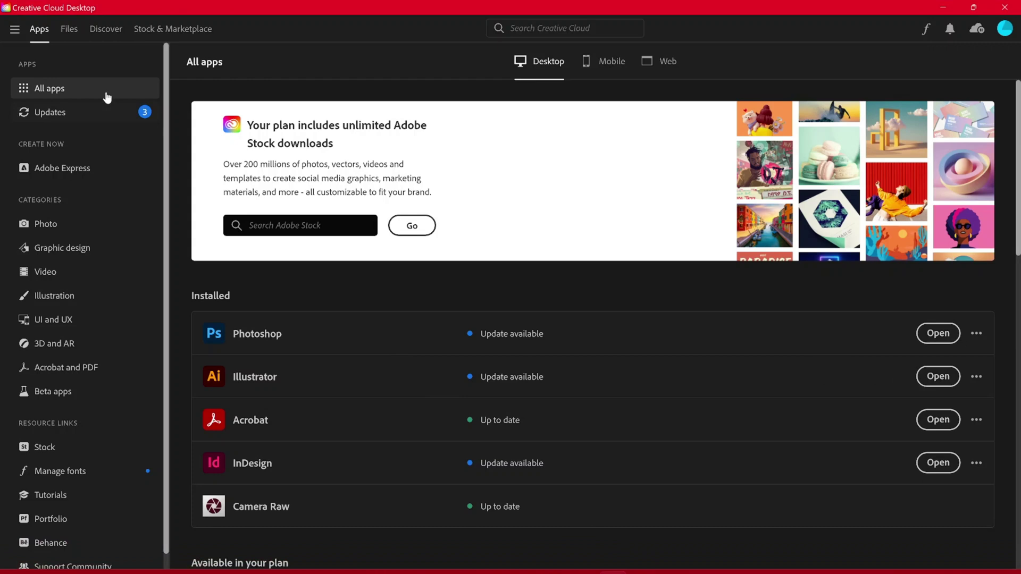
# Open Photoshop (Beta) from the Creative Cloud list of beta apps.
pyautogui.click(66, 393)
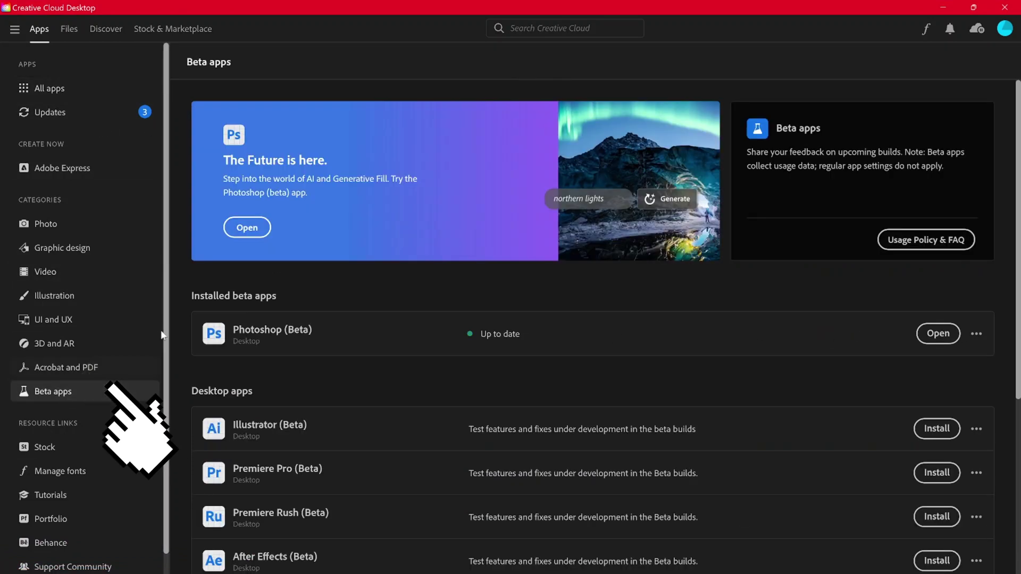
pyautogui.click(938, 334)
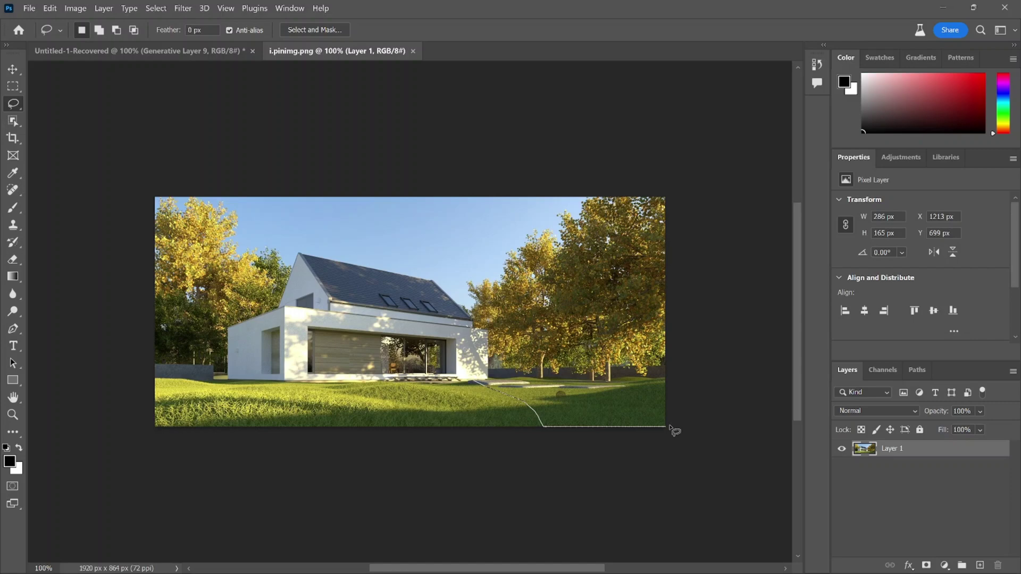
# Lasso a curved strip of lawn beside the house, generate a "stone pathway" there, and choose the third variation.
pyautogui.moveTo(487, 379); pyautogui.dragTo(488, 378)
pyautogui.click(321, 440)
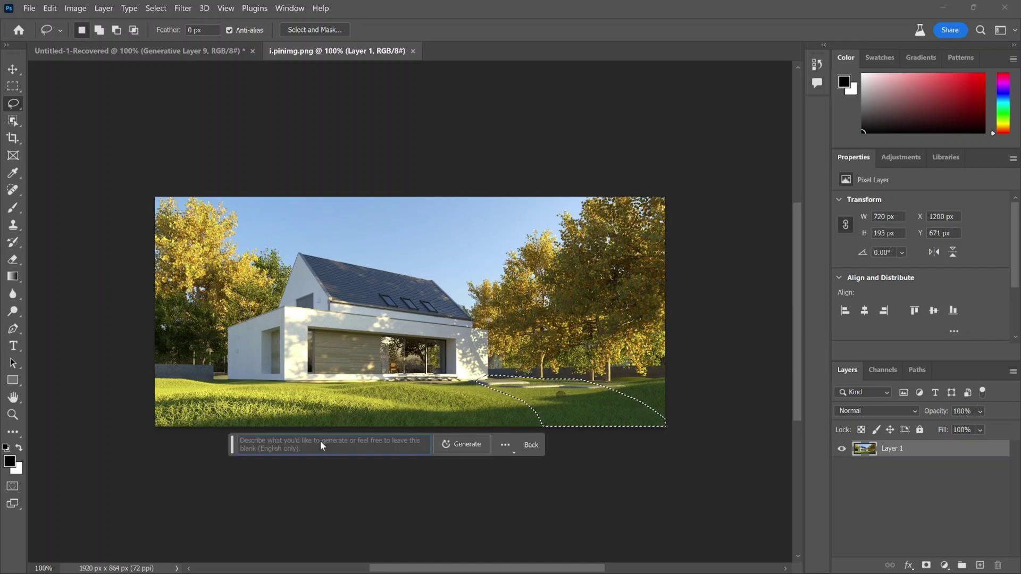
pyautogui.write('stone pathway')
pyautogui.press('Return')
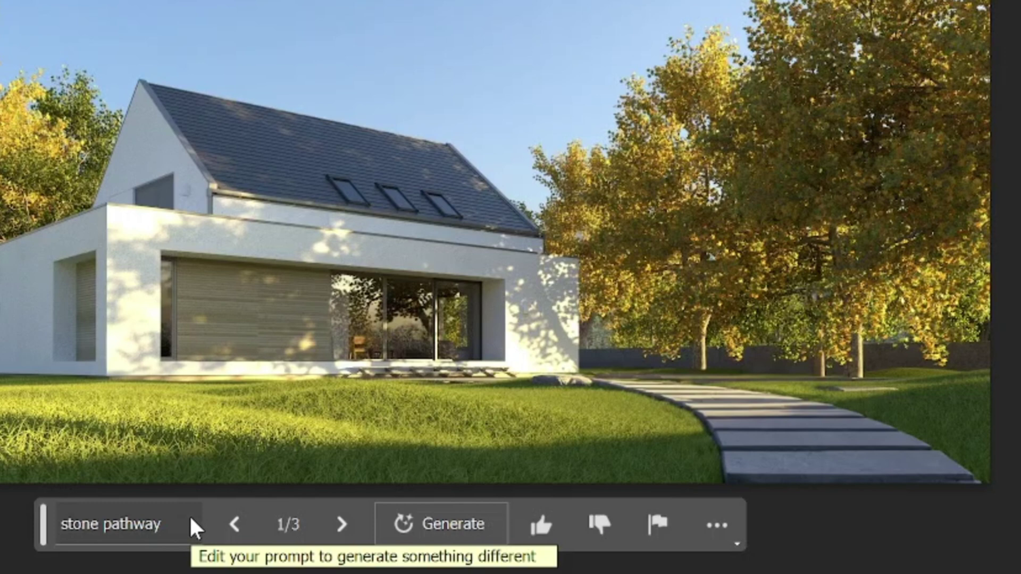
pyautogui.click(343, 525)
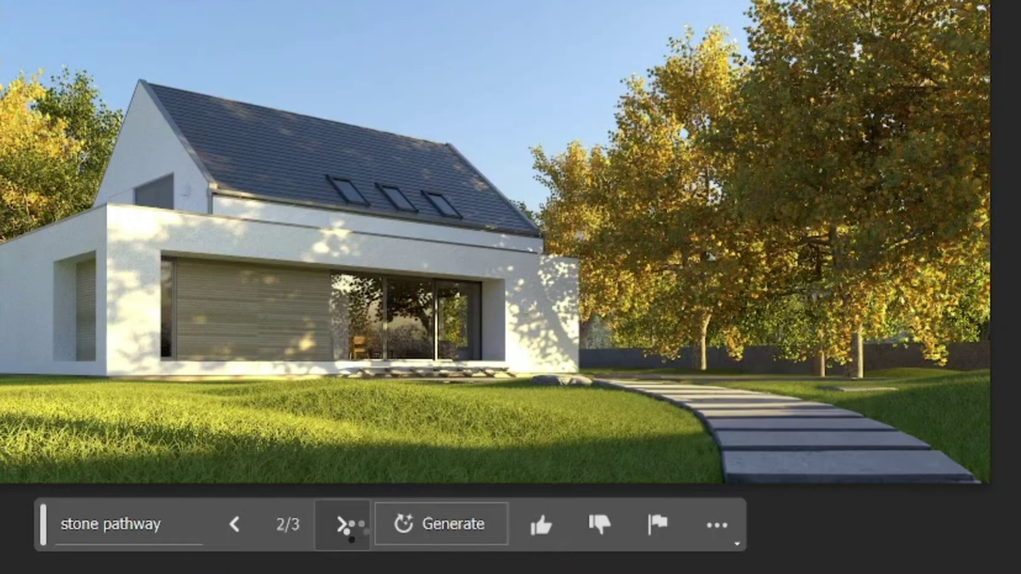
pyautogui.click(361, 542)
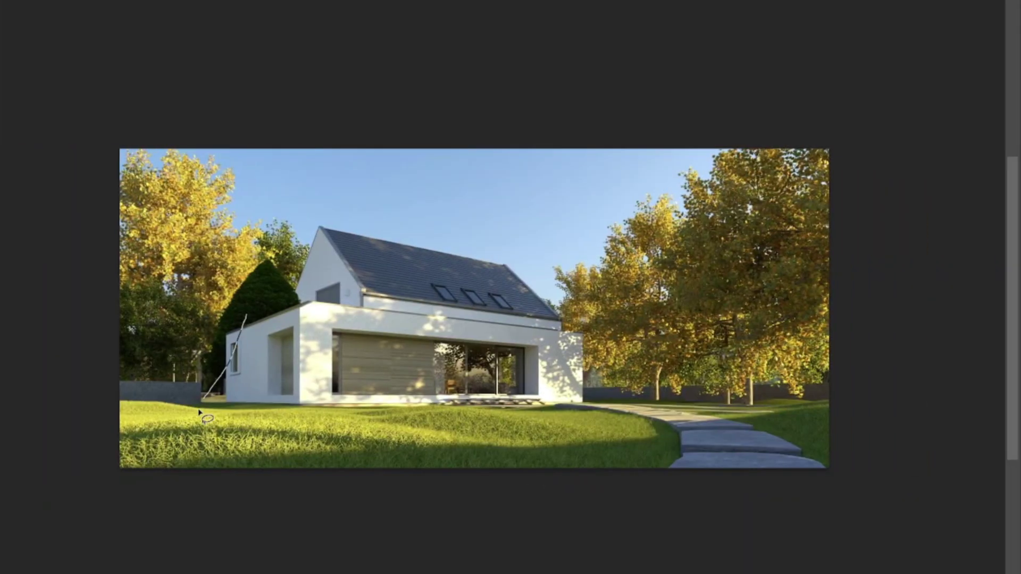
# Lasso a tree shape at the house's left corner, generate a "pine tree" in it, and cycle through the variations to choose one.
pyautogui.click(196, 412)
pyautogui.click(236, 415)
pyautogui.moveTo(261, 284); pyautogui.dragTo(246, 312)
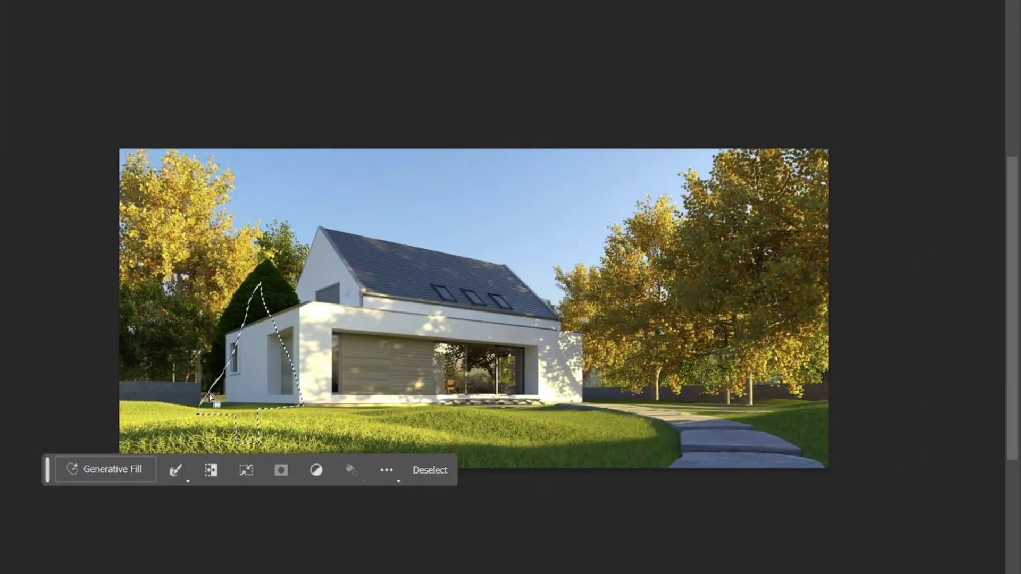
pyautogui.click(121, 470)
pyautogui.write('pine tree')
pyautogui.press('Return')
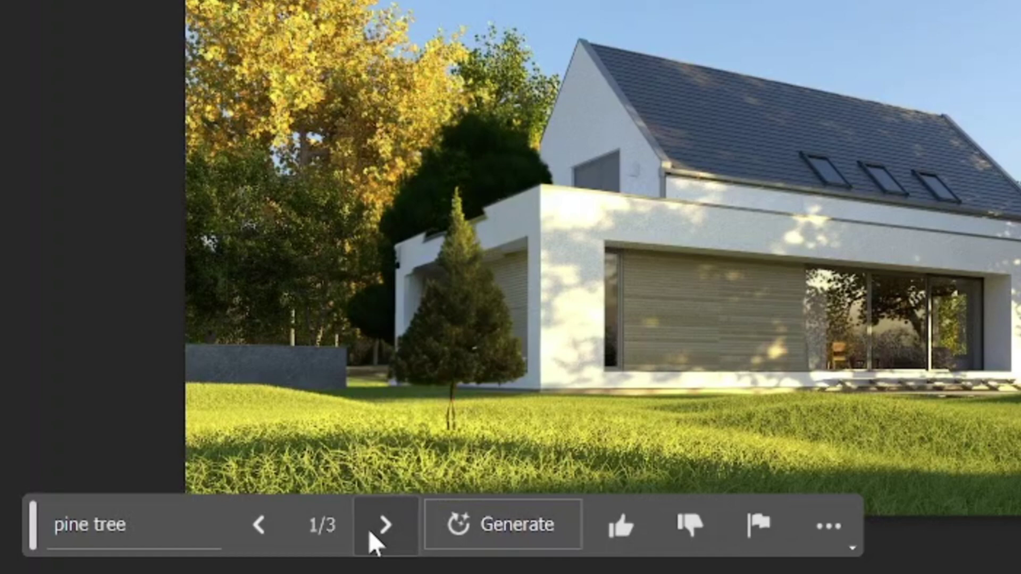
pyautogui.click(369, 532)
pyautogui.click(370, 532)
pyautogui.click(370, 532)
pyautogui.click(369, 530)
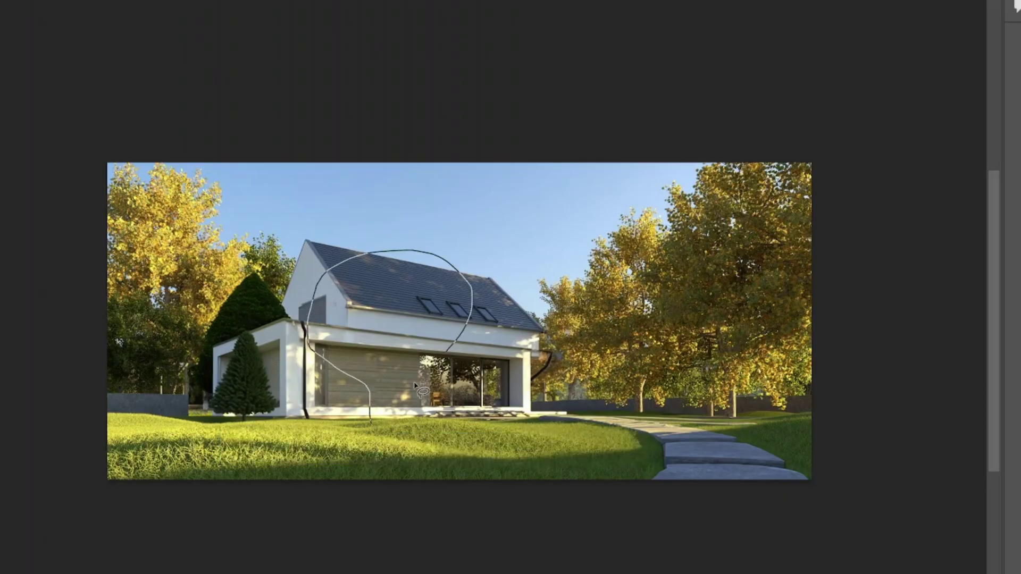
# Try a generated "oak tree" in a lassoed tree shape in front of the house, and delete its generative layer.
pyautogui.moveTo(366, 437); pyautogui.dragTo(372, 457)
pyautogui.click(243, 500)
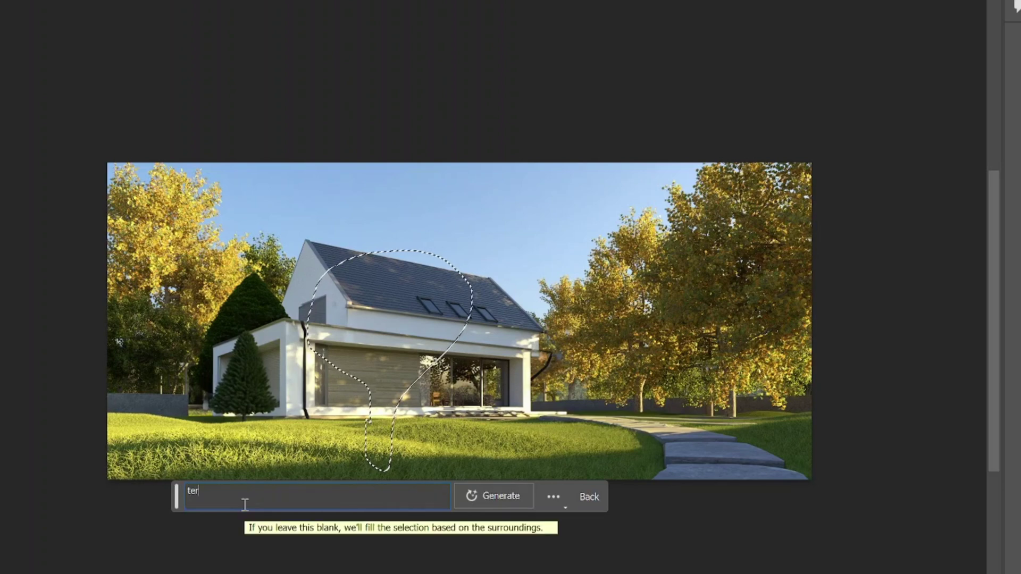
pyautogui.write('oak tree')
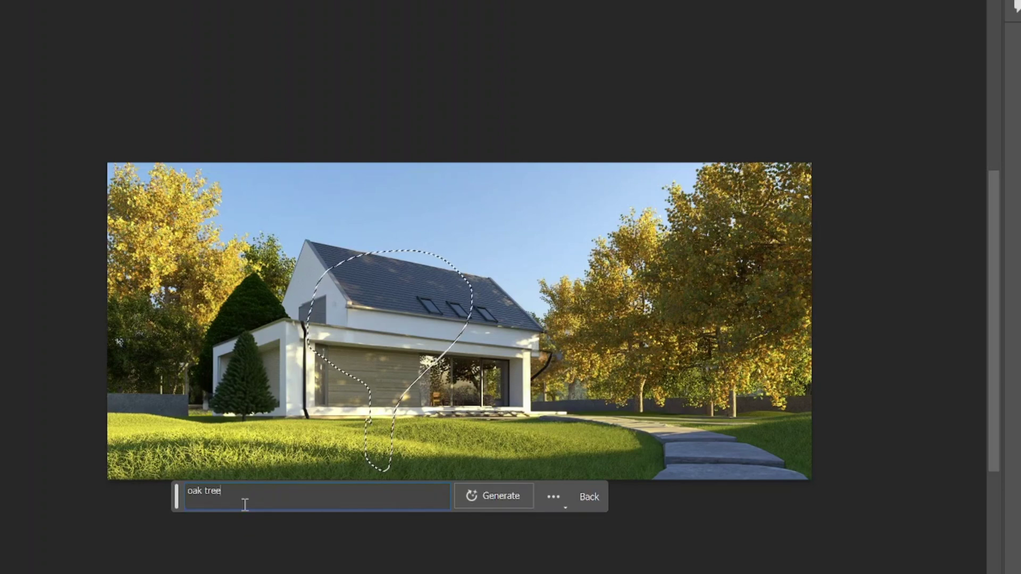
pyautogui.press('Return')
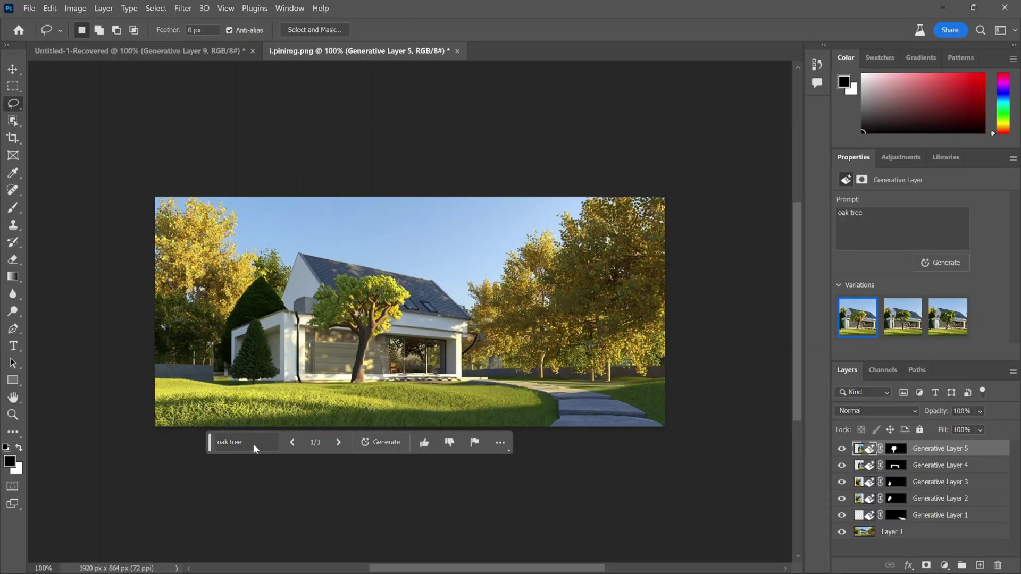
pyautogui.click(337, 436)
pyautogui.click(337, 436)
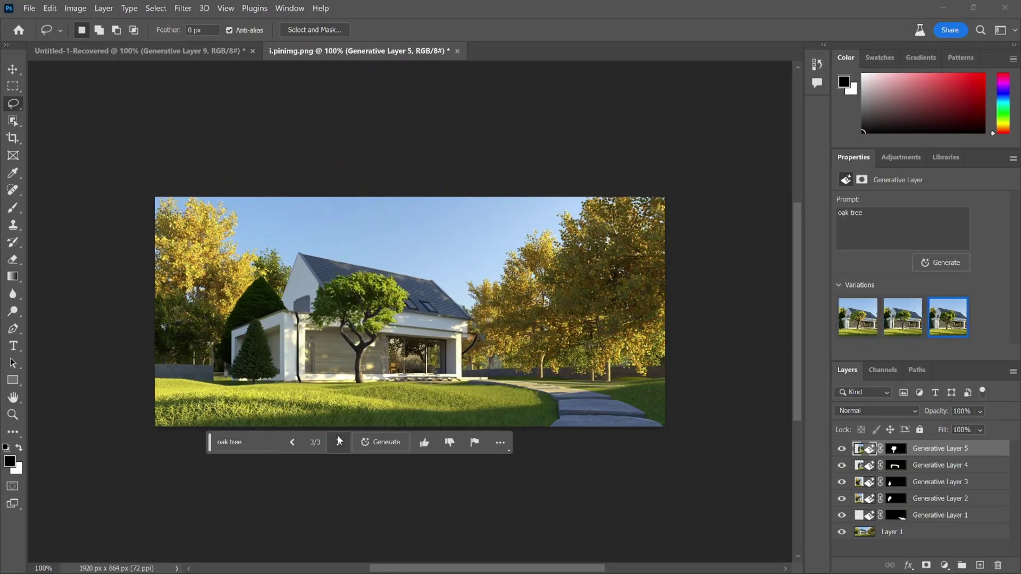
pyautogui.press('Delete')
# Lasso a narrow upright area above the stone path and generate a "person walking" there.
pyautogui.moveTo(578, 404); pyautogui.dragTo(585, 352)
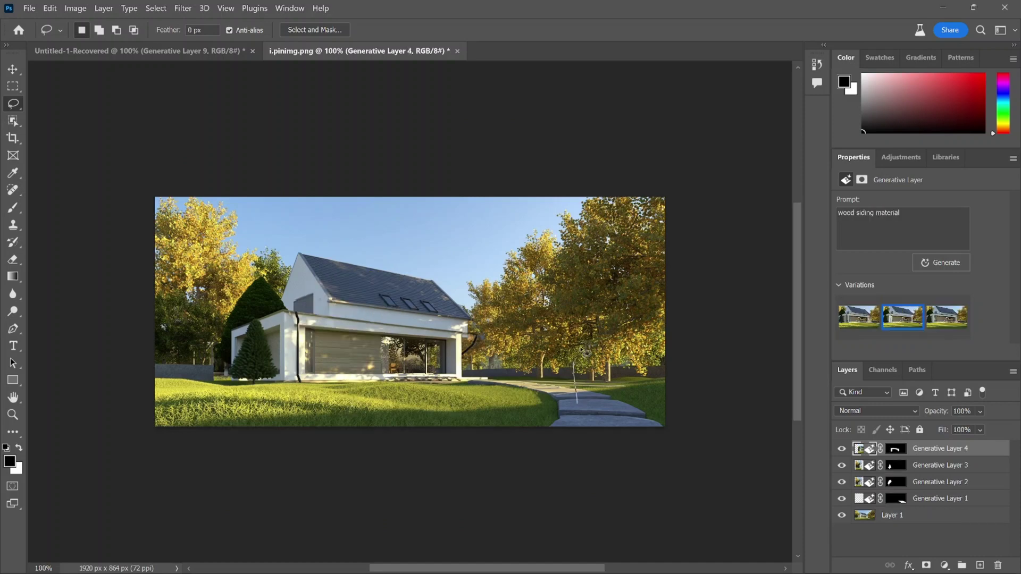
pyautogui.moveTo(579, 407); pyautogui.dragTo(581, 409)
pyautogui.click(335, 429)
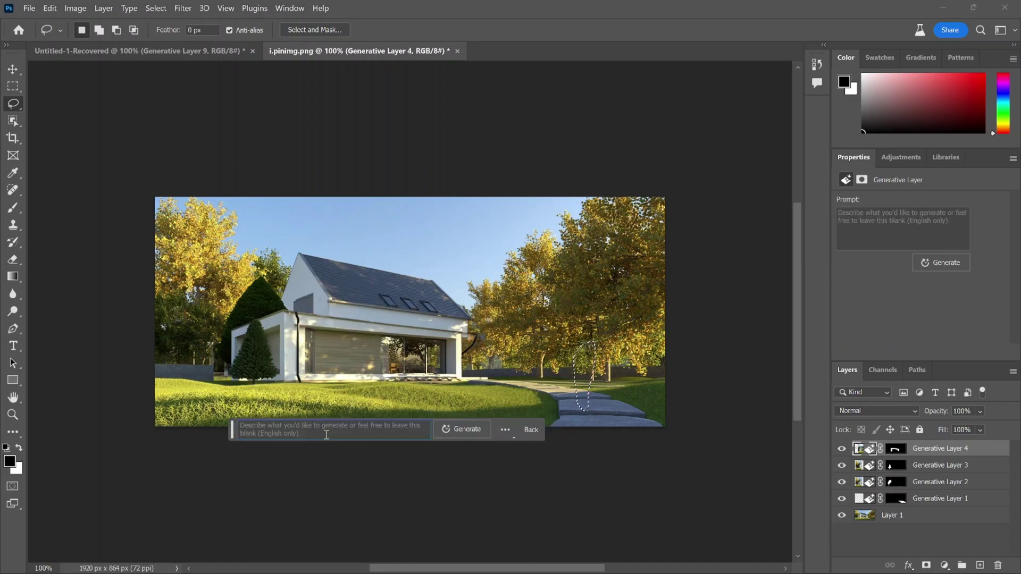
pyautogui.write('person waliing')
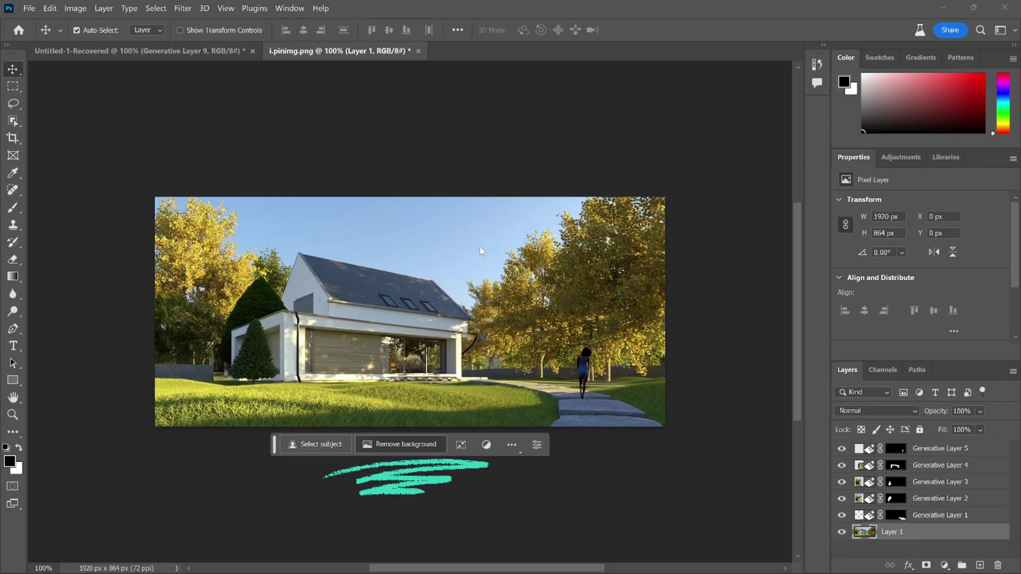
# Remove the house photo's background and paint the lawn and trees back into the layer mask, leaving the sky hidden.
pyautogui.click(413, 447)
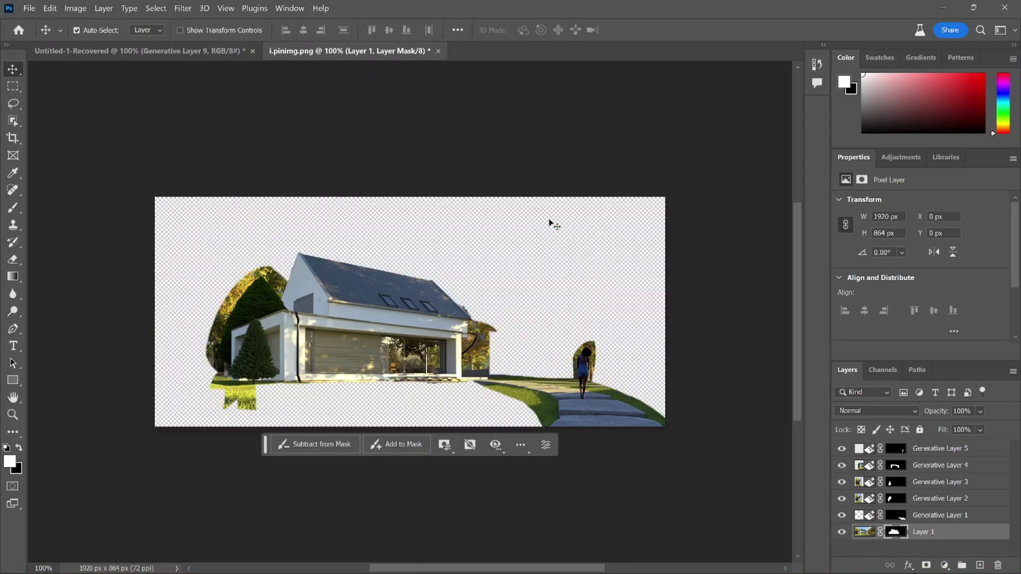
pyautogui.press('b')
pyautogui.moveTo(372, 404)
pyautogui.mouseDown()
pyautogui.moveTo(478, 393)
pyautogui.moveTo(569, 325)
pyautogui.moveTo(677, 461)
pyautogui.moveTo(114, 365)
pyautogui.moveTo(160, 319)
pyautogui.moveTo(213, 302)
pyautogui.moveTo(194, 216)
pyautogui.mouseUp()
pyautogui.moveTo(638, 314)
pyautogui.mouseDown()
pyautogui.moveTo(702, 303)
pyautogui.moveTo(661, 228)
pyautogui.moveTo(608, 230)
pyautogui.moveTo(481, 354)
pyautogui.mouseUp()
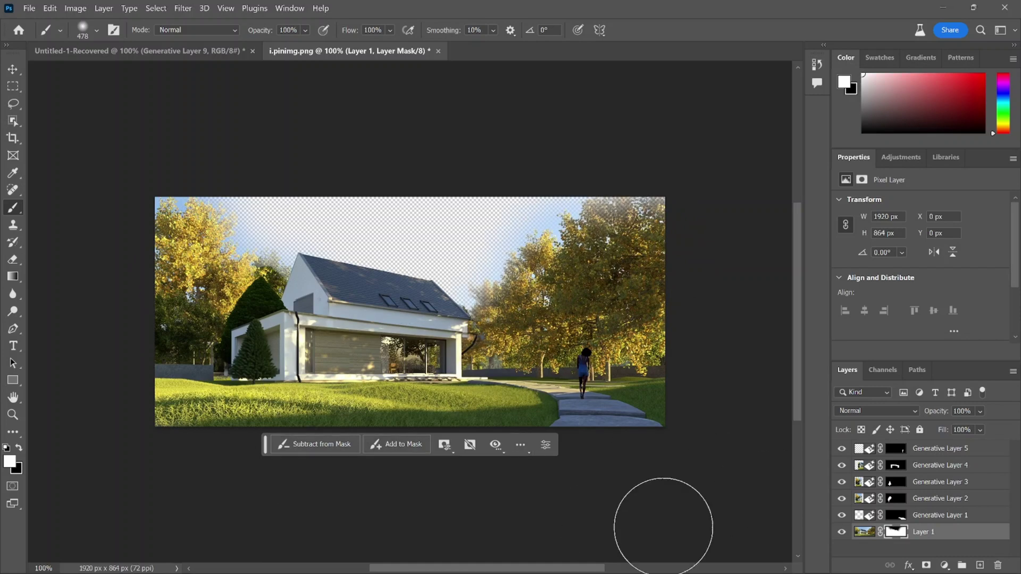
# Select the empty sky area, add a new layer, generate a "partly cloudy sky" there, and switch to another variation.
pyautogui.click(415, 251)
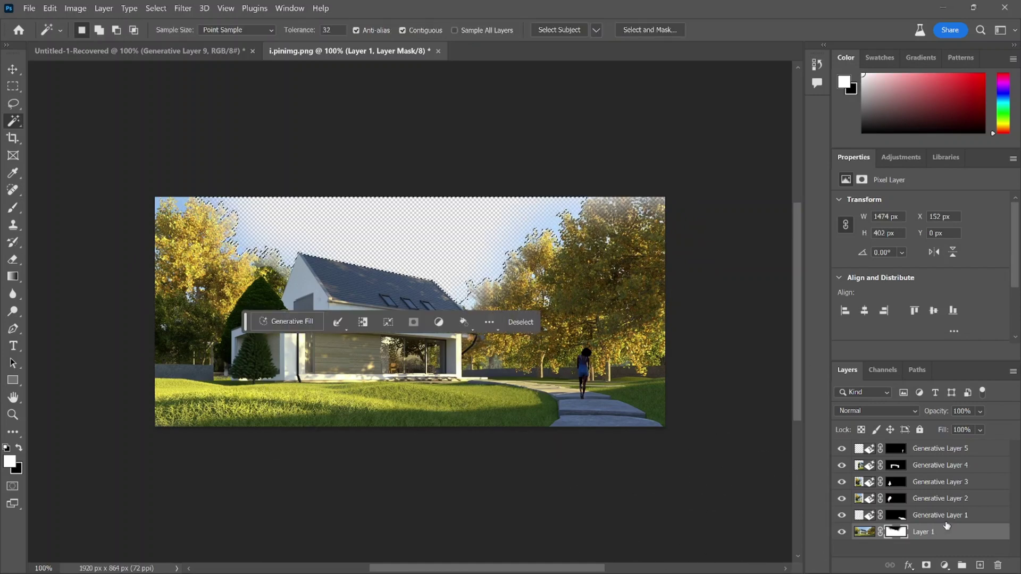
pyautogui.click(980, 566)
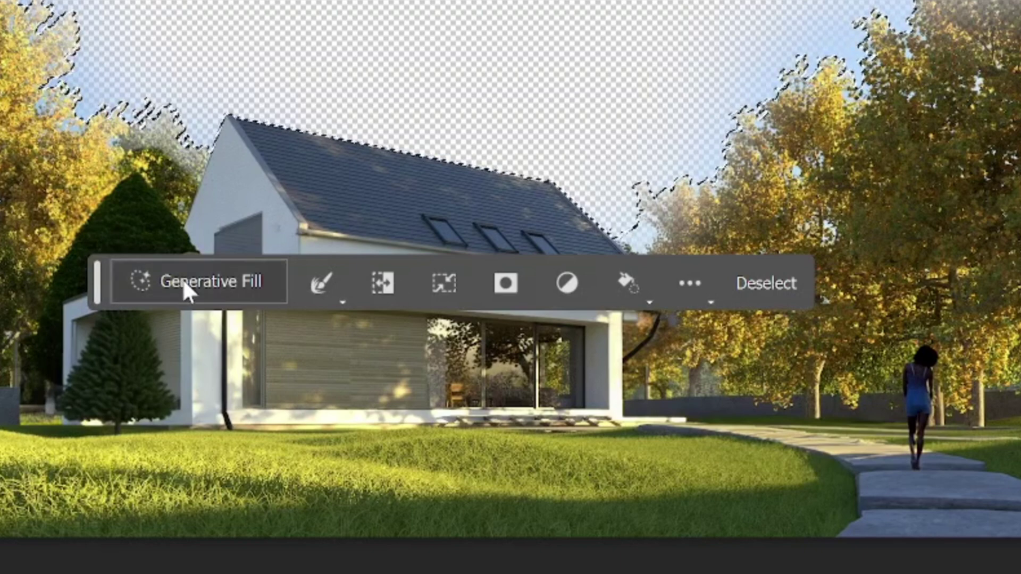
pyautogui.click(282, 320)
pyautogui.write('partly ')
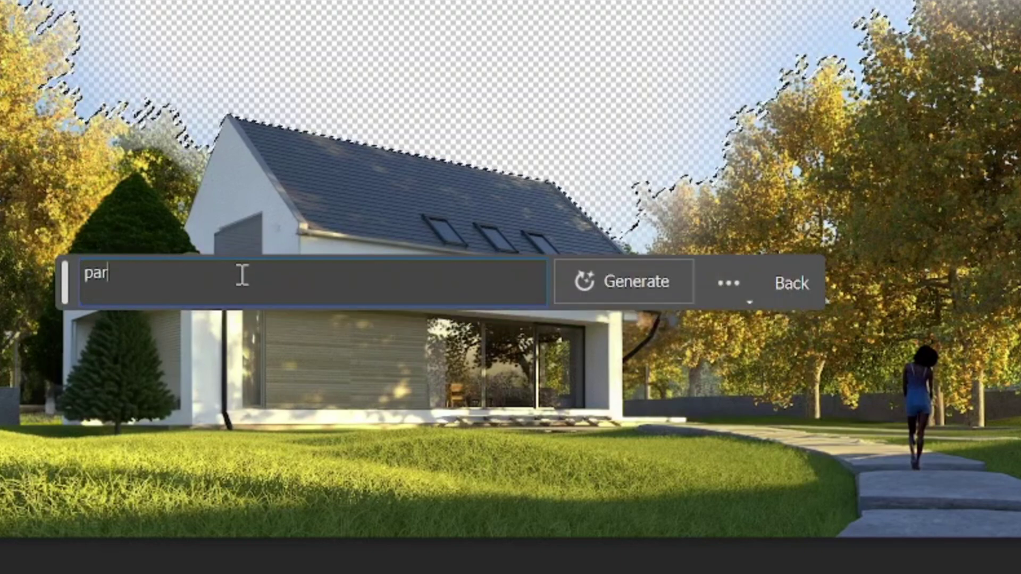
pyautogui.write('cloudy sky')
pyautogui.press('Return')
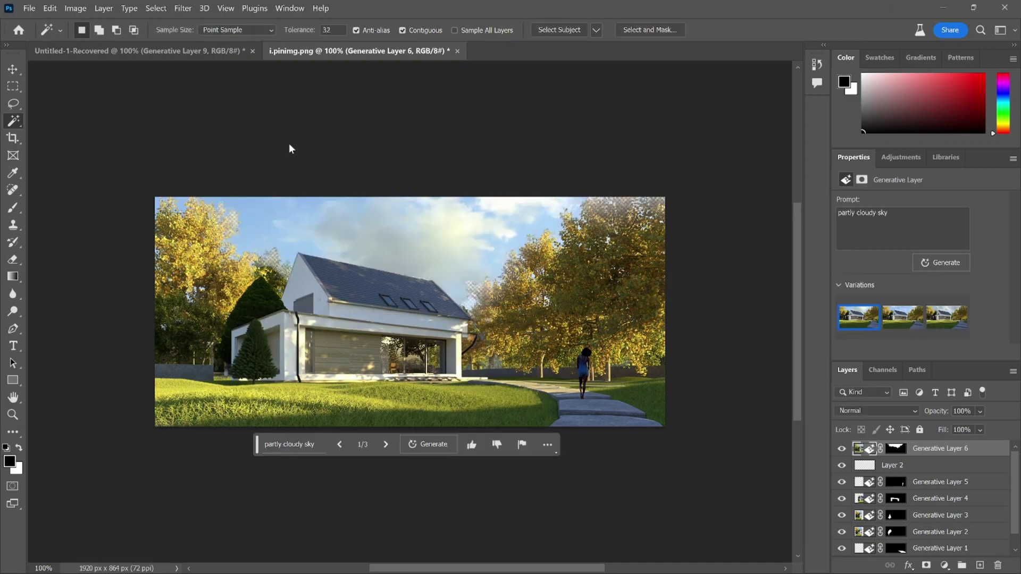
pyautogui.click(387, 445)
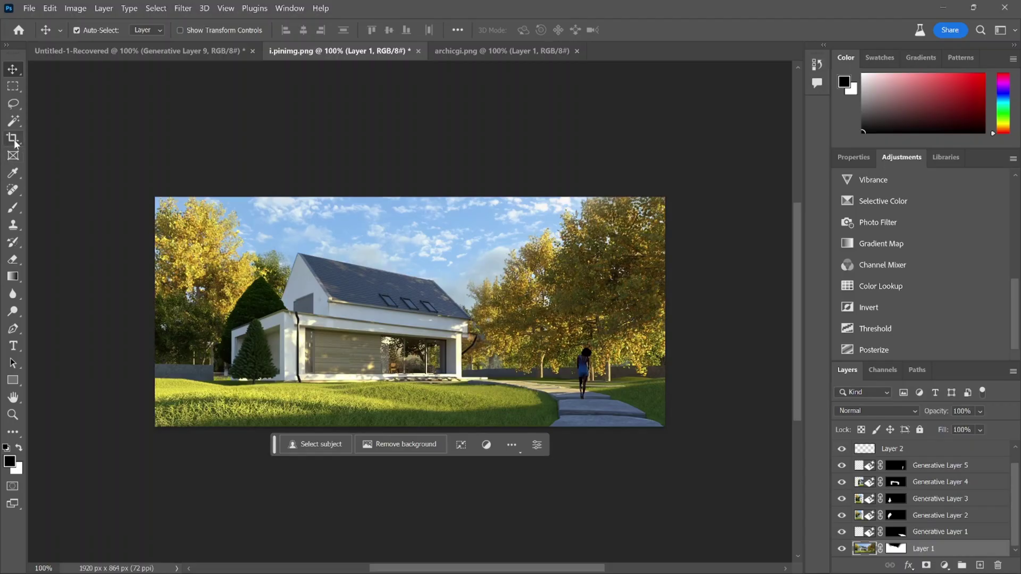
# Extend the canvas to the left of the house image with the Crop tool, to a width of 2432 px.
pyautogui.click(14, 140)
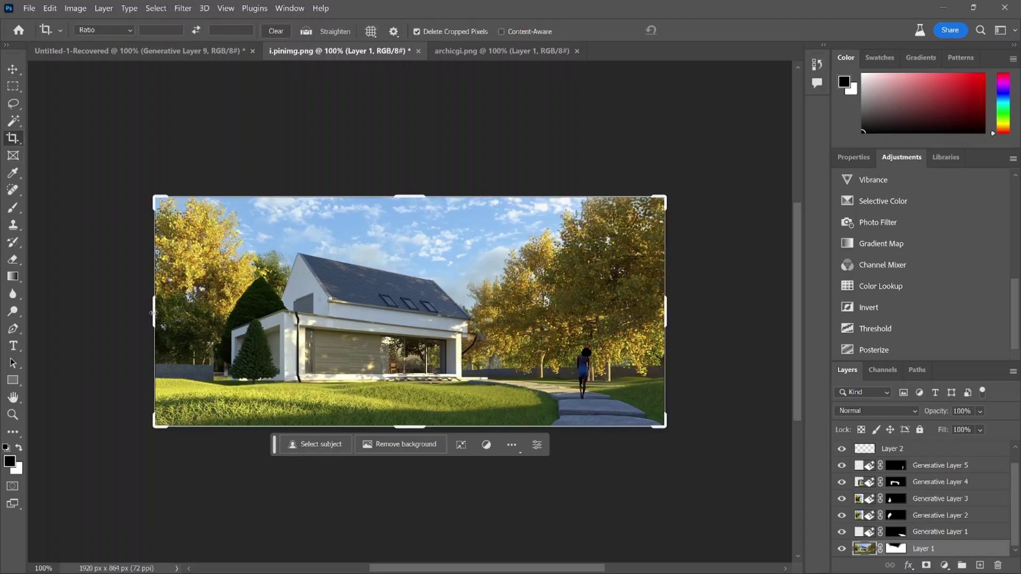
pyautogui.moveTo(154, 313); pyautogui.dragTo(86, 344)
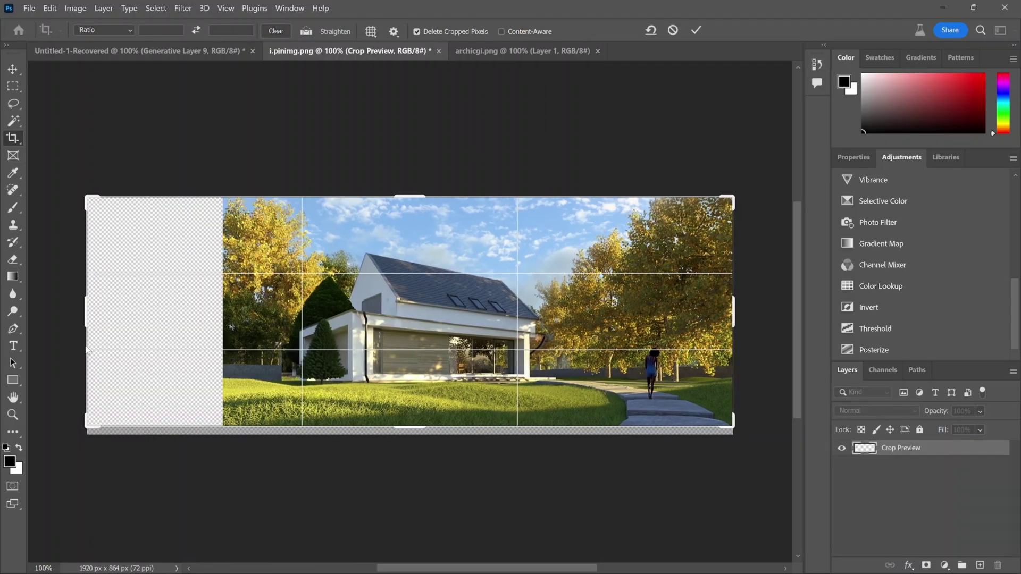
pyautogui.click(695, 30)
# Select the blank strip left of the photo with a rectangular marquee, generate "forest to trees" there, and go to the third variation.
pyautogui.click(12, 86)
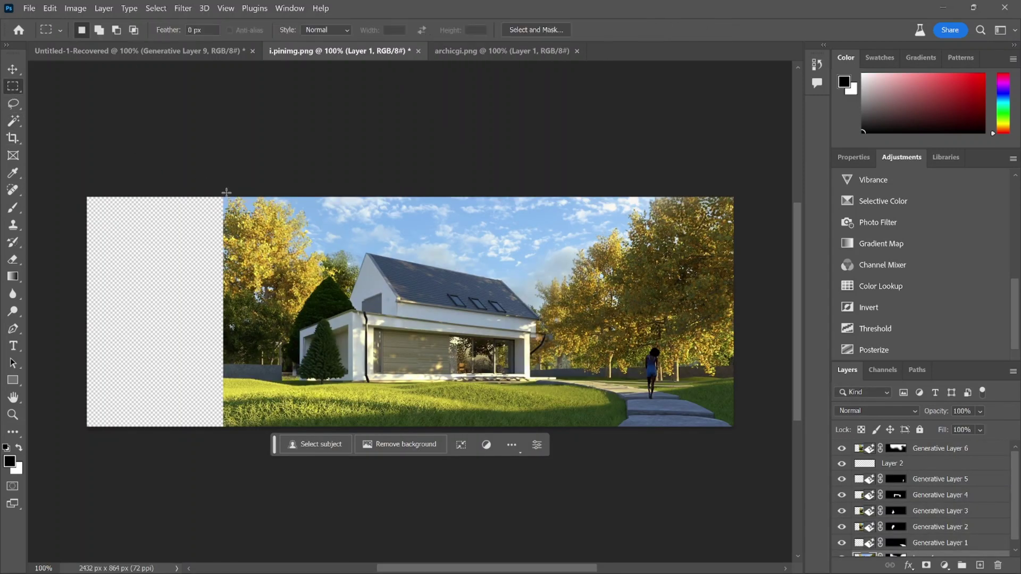
pyautogui.moveTo(224, 197); pyautogui.dragTo(65, 458)
pyautogui.click(122, 445)
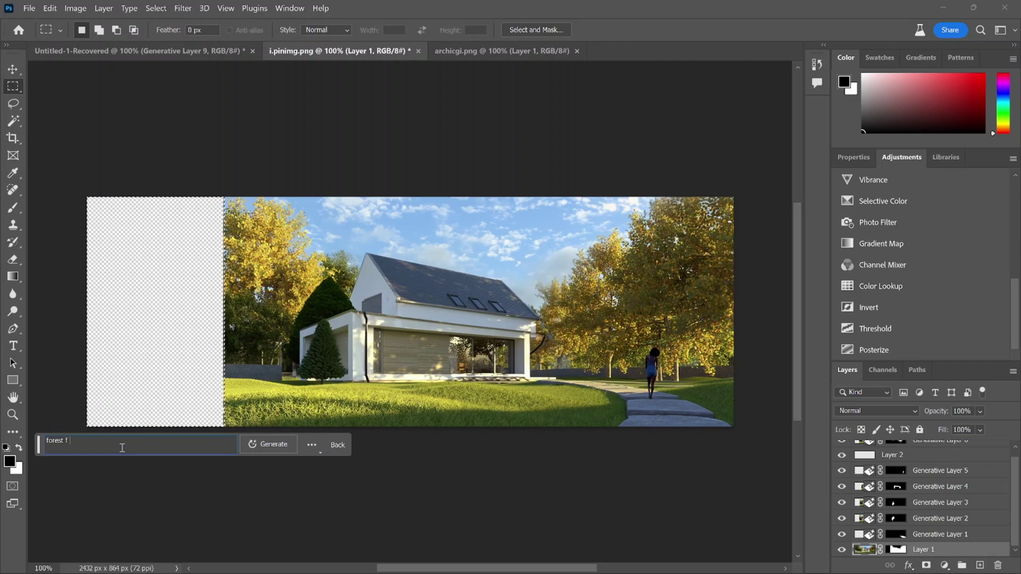
pyautogui.write('forest to trees')
pyautogui.press('Return')
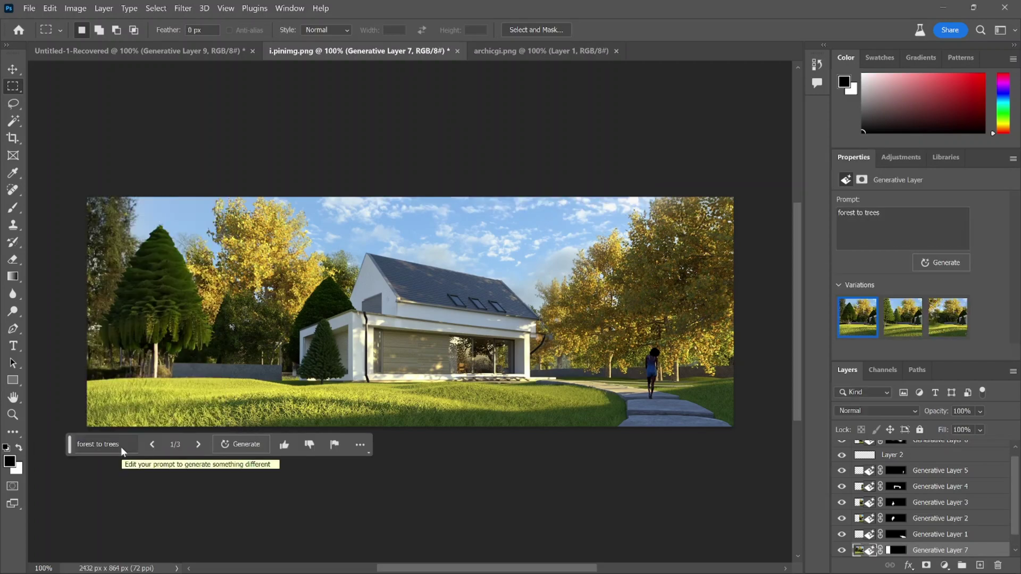
pyautogui.click(199, 444)
pyautogui.click(201, 446)
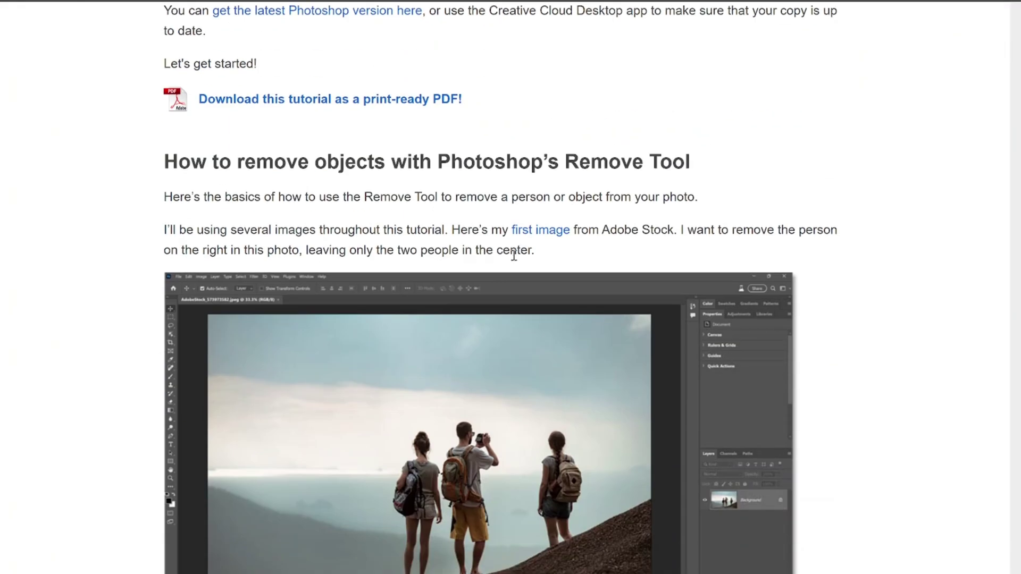
# Read through the web tutorial's steps for selecting, sizing and painting with the Remove Tool.
pyautogui.scroll(-9, 514, 255)
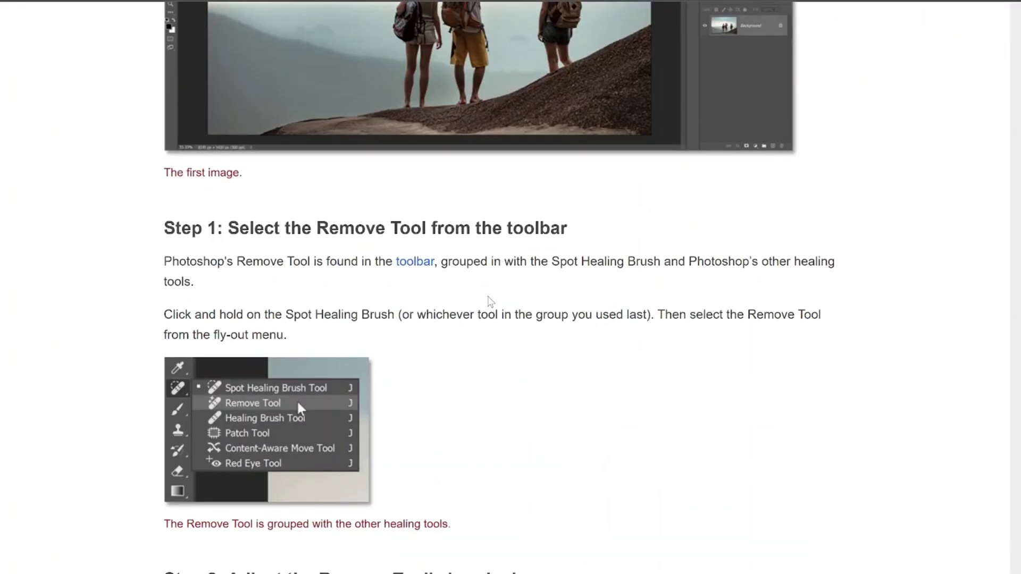
pyautogui.scroll(-20, 585, 371)
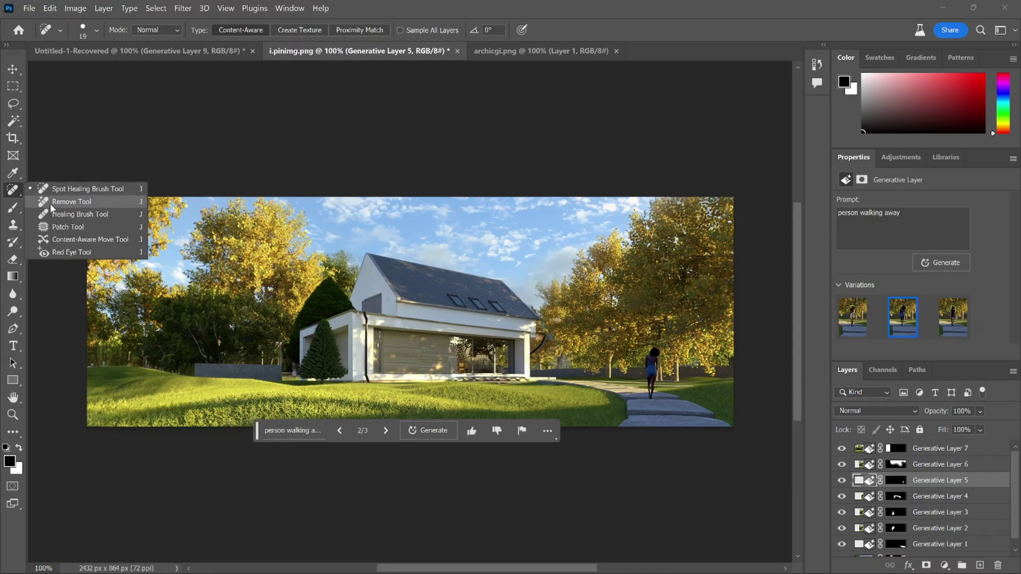
pyautogui.click(70, 205)
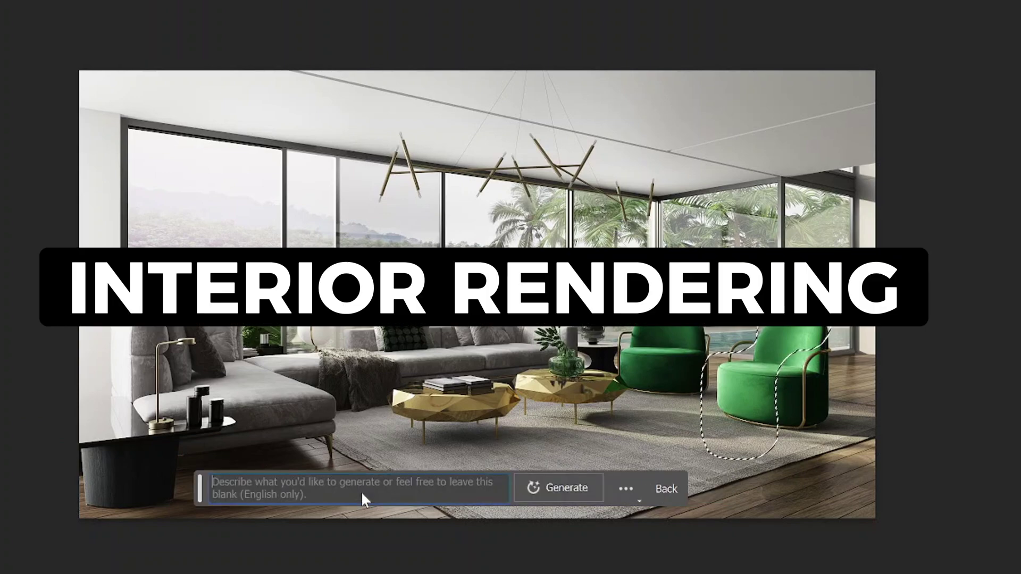
# Generate a "person sitting" in the selected area around the front green armchair, and go to the fifth variation.
pyautogui.write('person sitting and reading a')
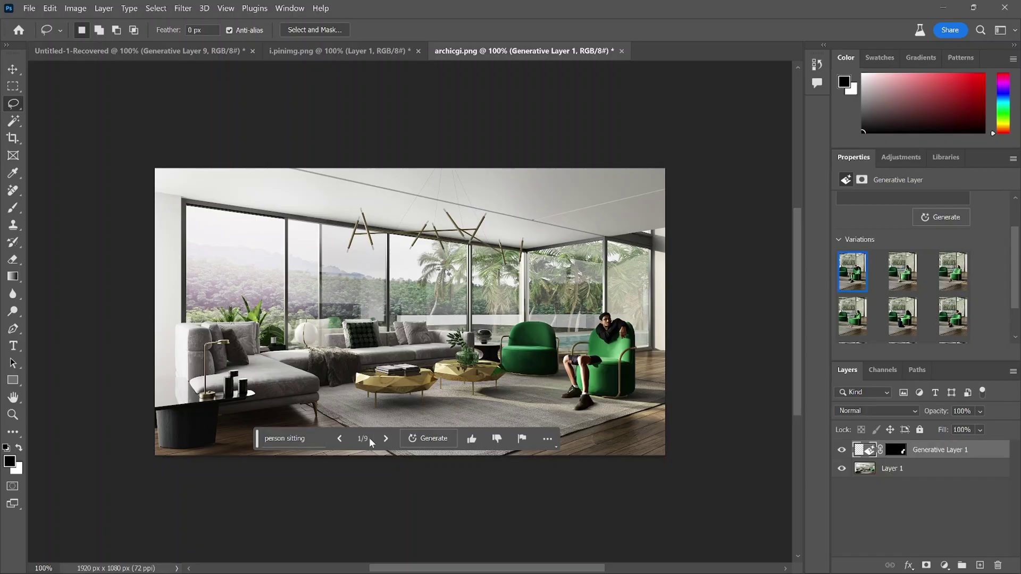
pyautogui.click(386, 439)
pyautogui.click(386, 438)
pyautogui.click(385, 438)
pyautogui.click(385, 438)
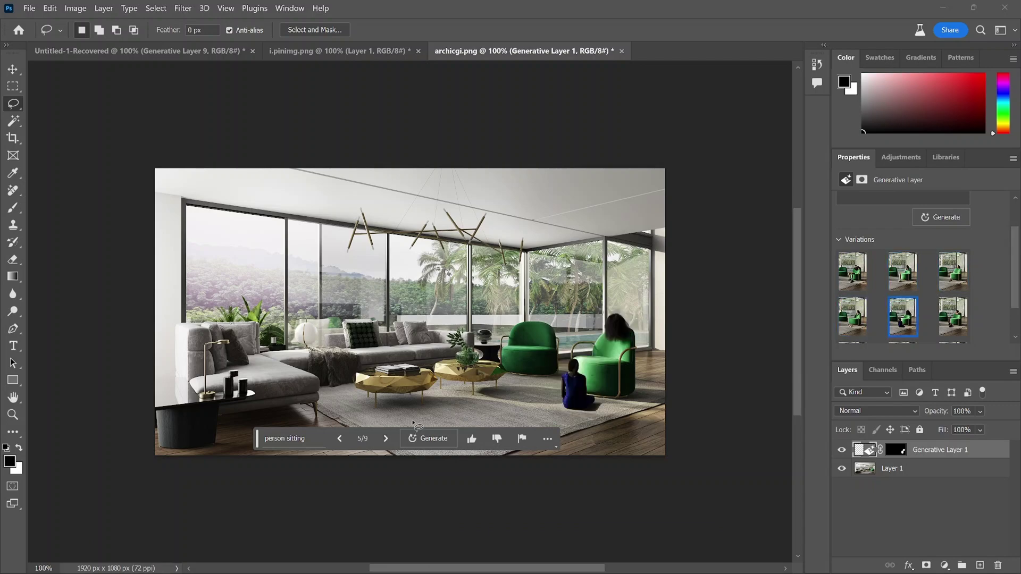
# Lasso a spot on the sofa for a generated "stack of books", then generate "dog lying down" on the rug, using its second variation.
pyautogui.moveTo(282, 367); pyautogui.dragTo(284, 369)
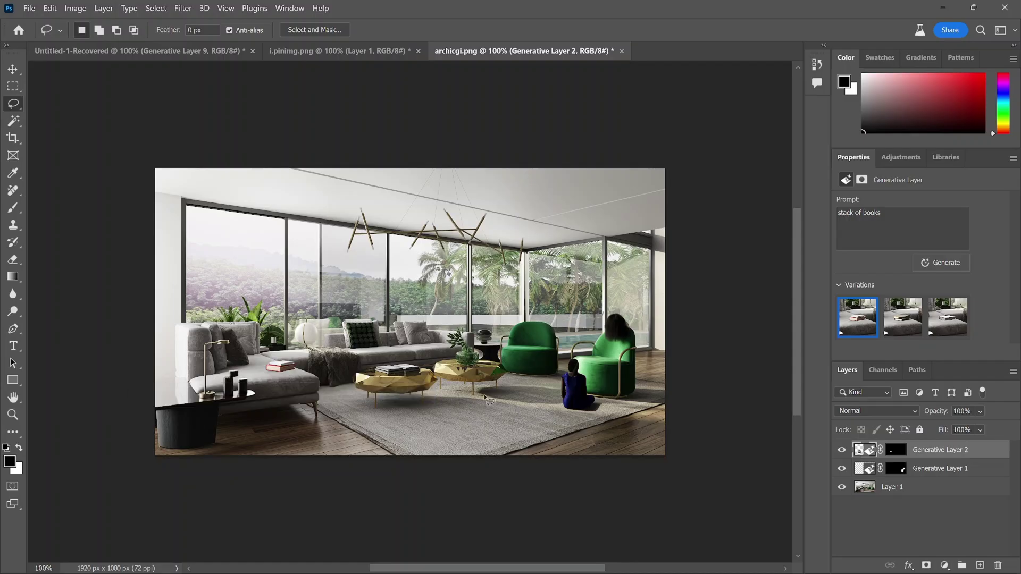
pyautogui.moveTo(512, 394); pyautogui.dragTo(514, 397)
pyautogui.click(328, 464)
pyautogui.write('dog lying down')
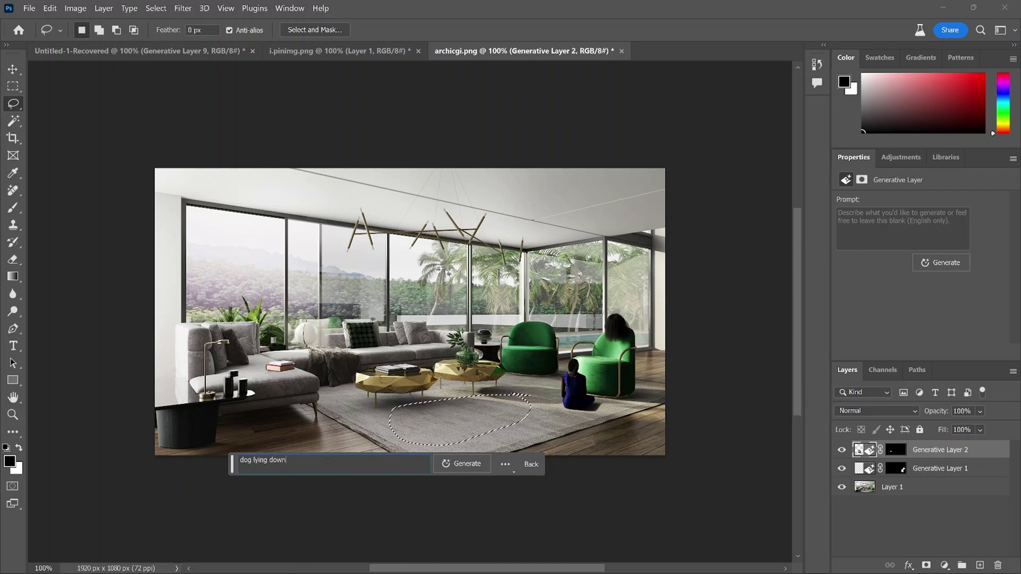
pyautogui.press('Return')
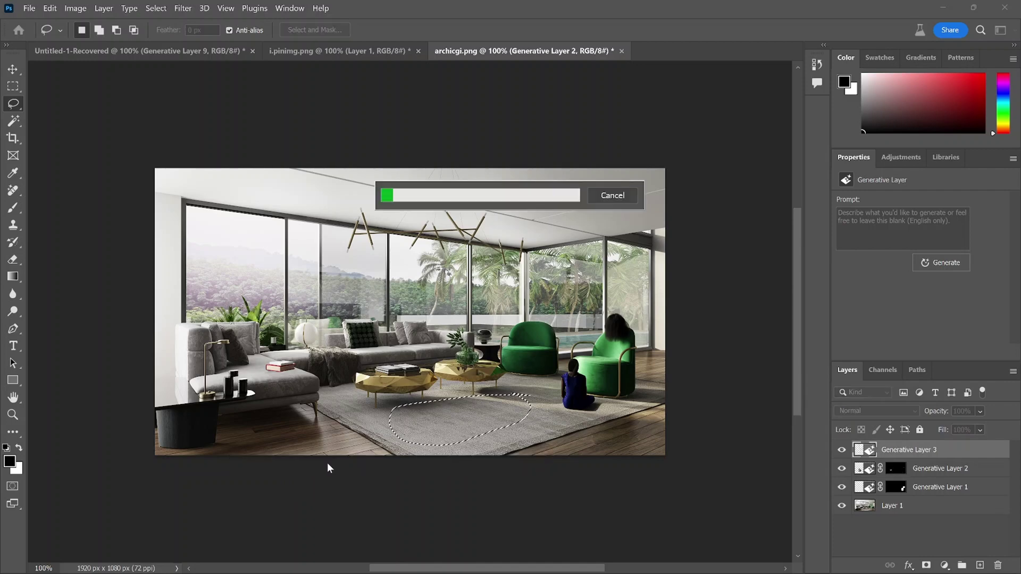
pyautogui.click(387, 466)
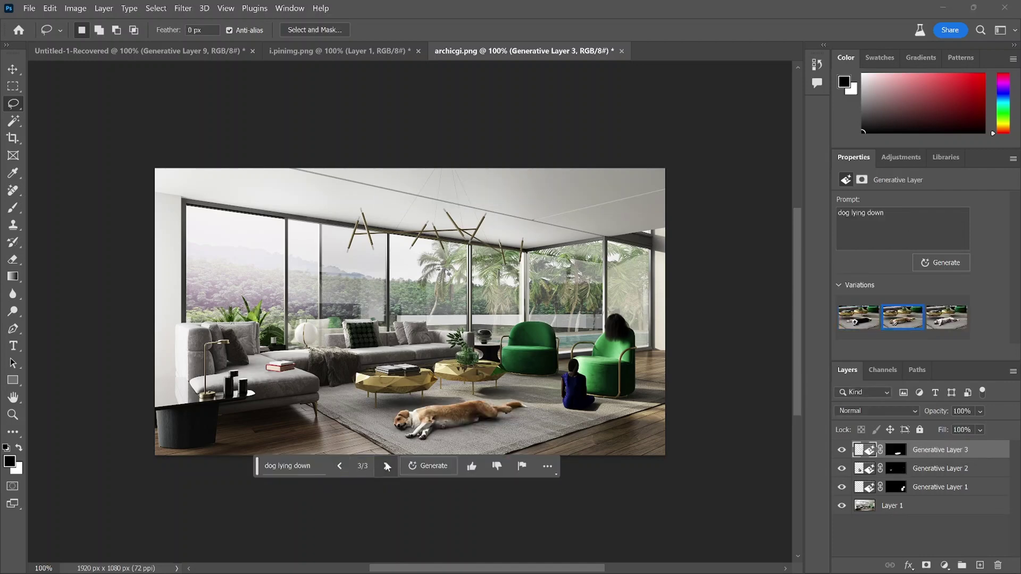
pyautogui.click(339, 466)
# Lasso the right part of the living room ceiling and generate "wood ceiling panel" there.
pyautogui.moveTo(671, 169)
pyautogui.mouseDown()
pyautogui.moveTo(673, 209)
pyautogui.moveTo(643, 234)
pyautogui.moveTo(582, 234)
pyautogui.moveTo(504, 214)
pyautogui.moveTo(432, 114)
pyautogui.moveTo(727, 121)
pyautogui.mouseUp()
pyautogui.click(222, 238)
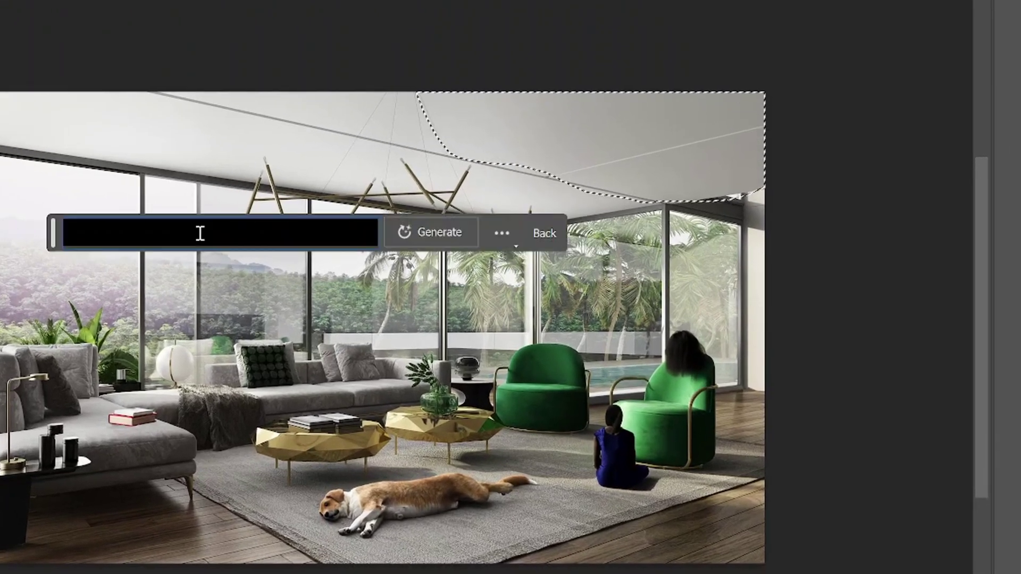
pyautogui.write('wood ceili')
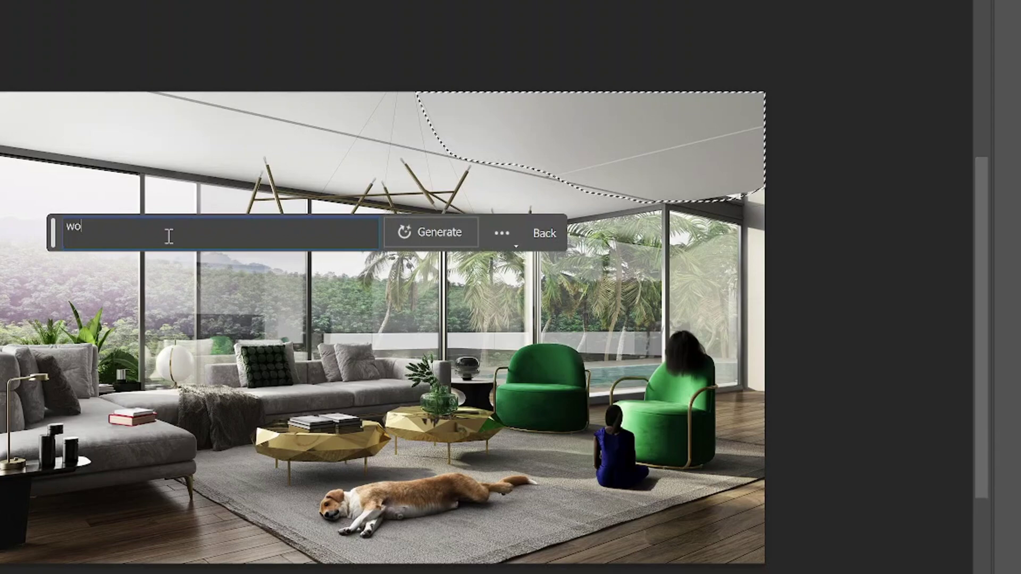
pyautogui.write('ng panel')
pyautogui.press('Return')
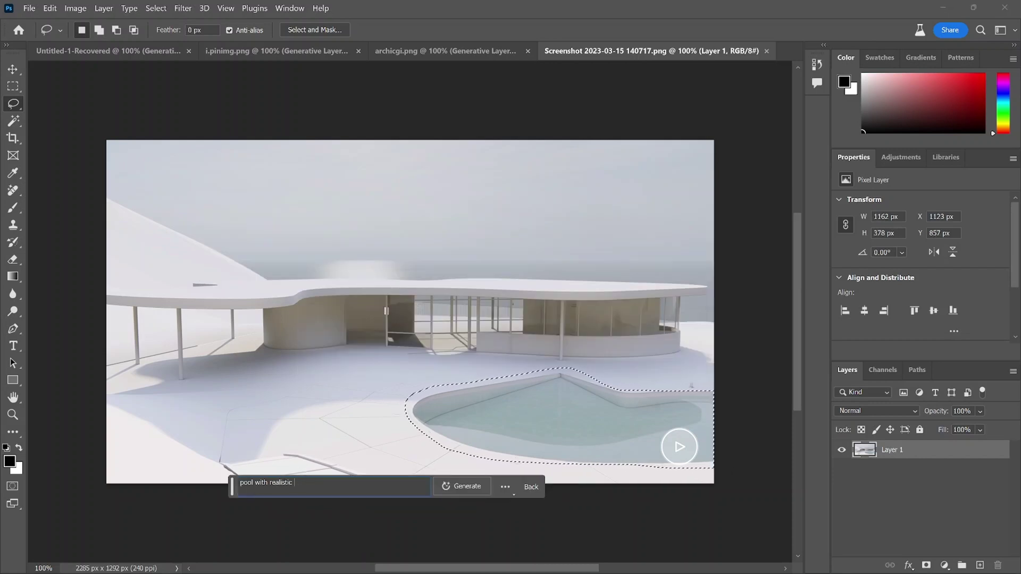
# Generate "pool with realistic water refraction" in the selected pool area, compare the variations and return to the first.
pyautogui.write('water refraction')
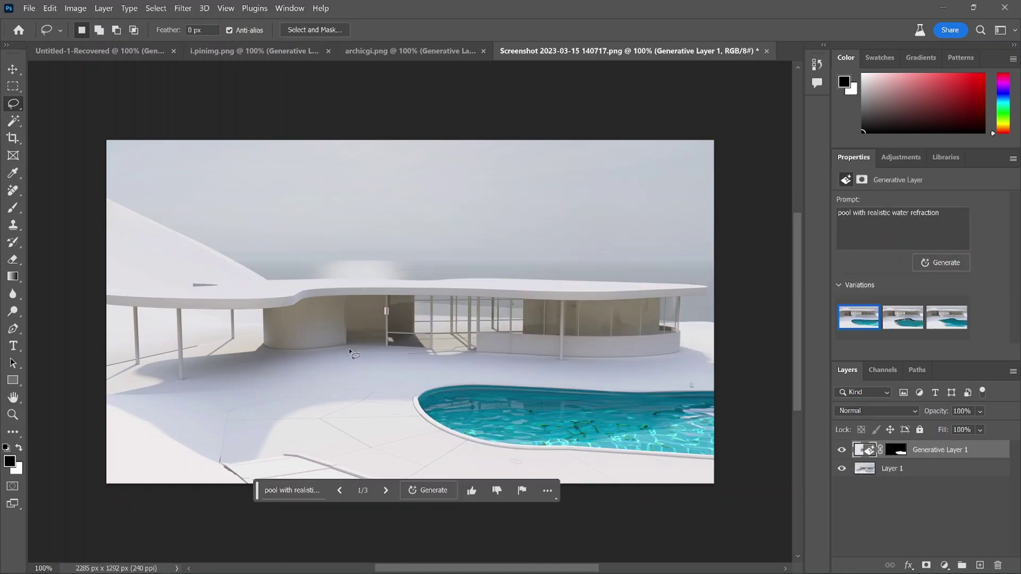
pyautogui.click(377, 488)
pyautogui.click(376, 489)
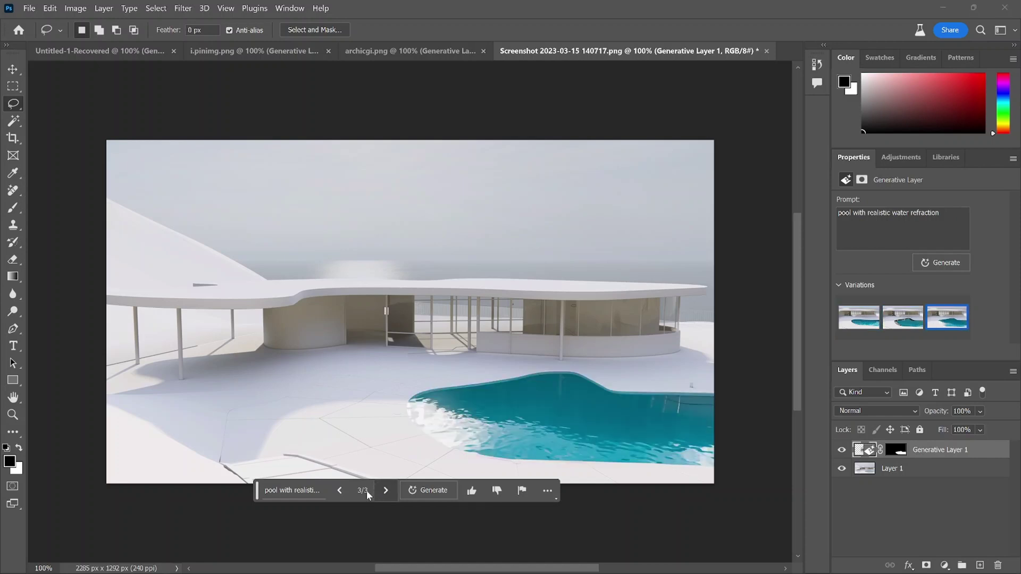
pyautogui.click(391, 486)
# Lasso the white ground between the building and the image's lower edge, leaving out the pool.
pyautogui.moveTo(713, 322); pyautogui.dragTo(684, 339)
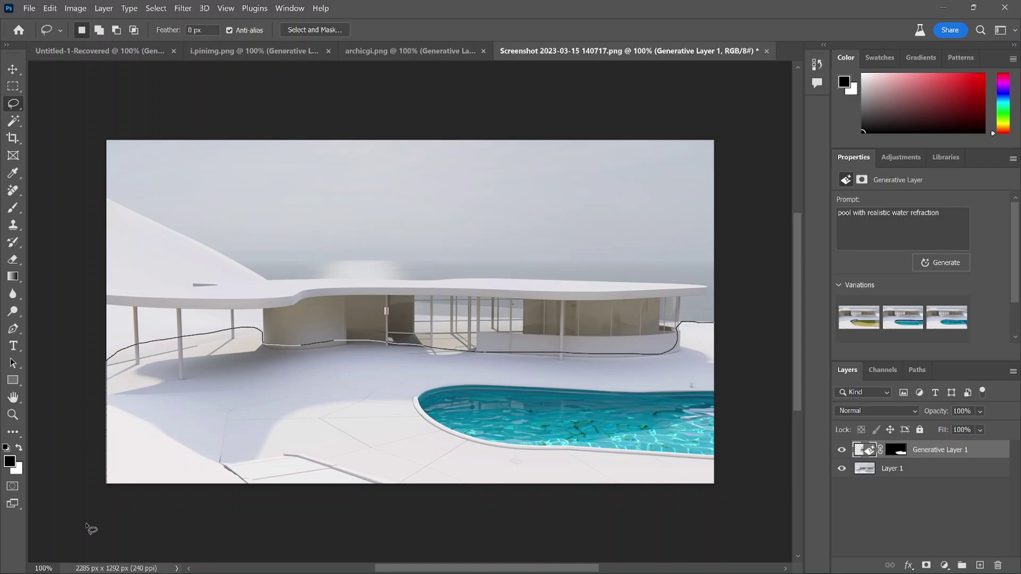
pyautogui.moveTo(88, 527); pyautogui.dragTo(644, 514)
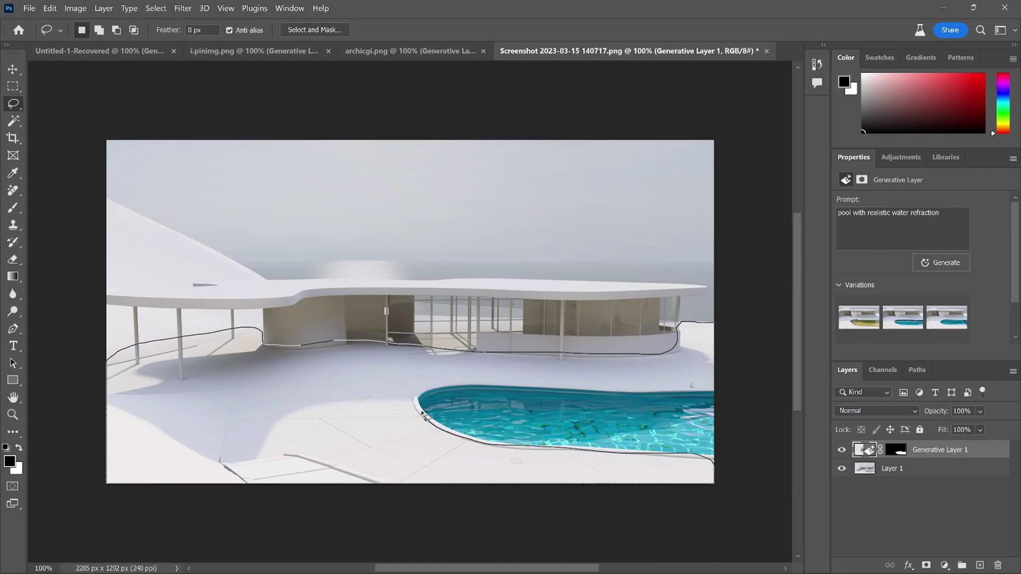
pyautogui.moveTo(726, 362); pyautogui.dragTo(724, 326)
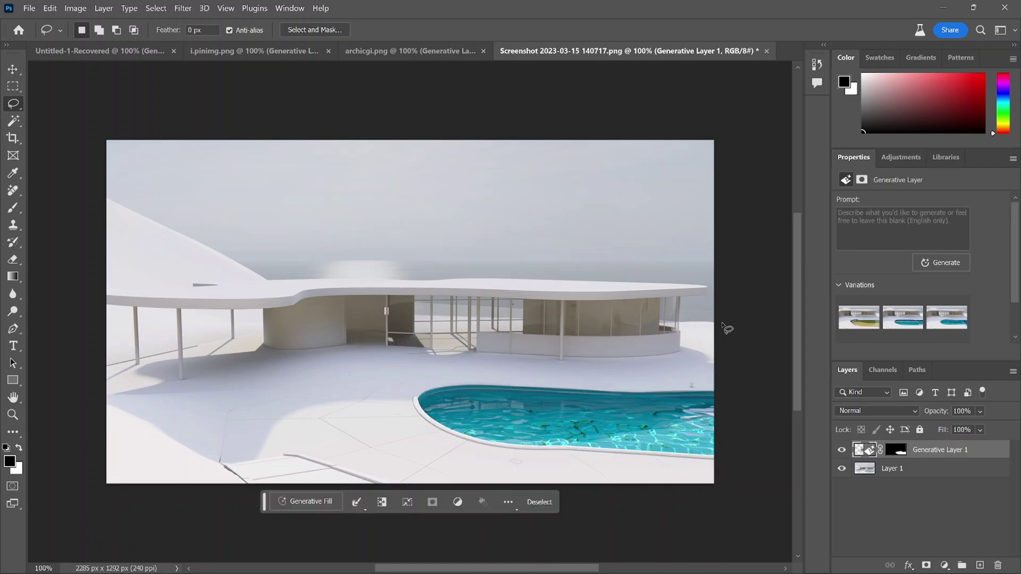
# Generate "stone tile outdoor patio" in the selected ground area and step through its variations.
pyautogui.click(286, 502)
pyautogui.write('stone tile outdoor p')
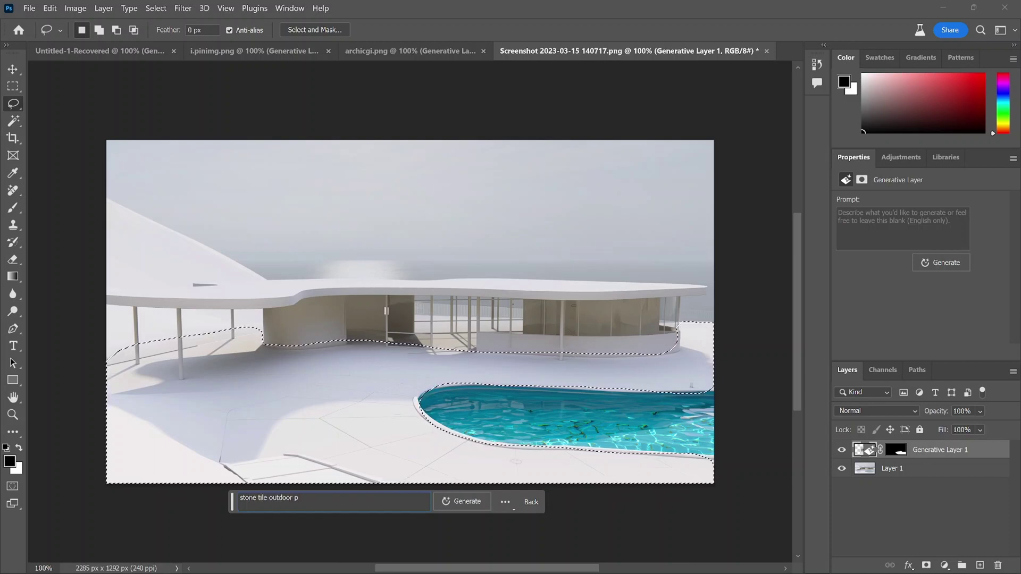
pyautogui.press('Return')
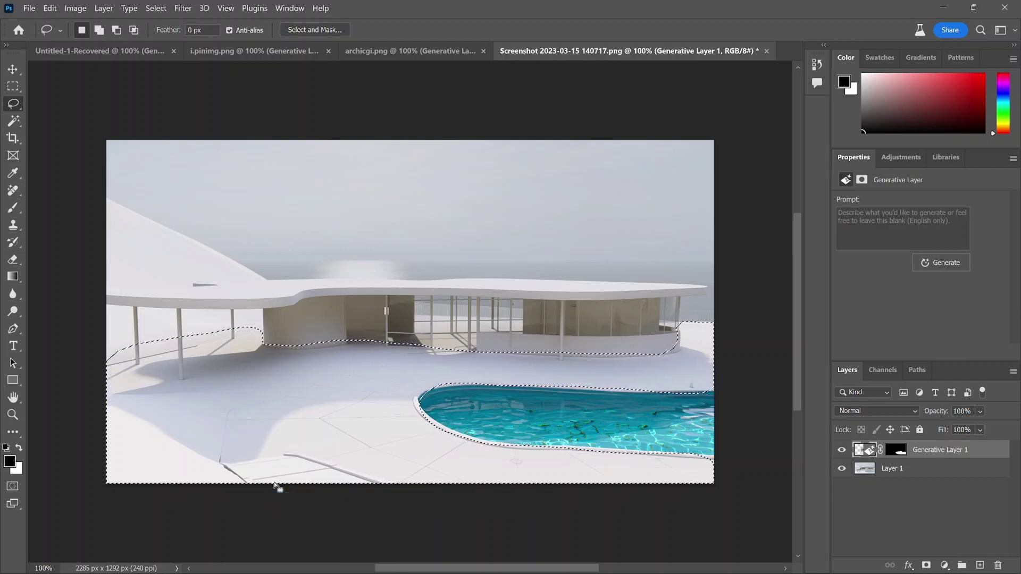
pyautogui.click(622, 200)
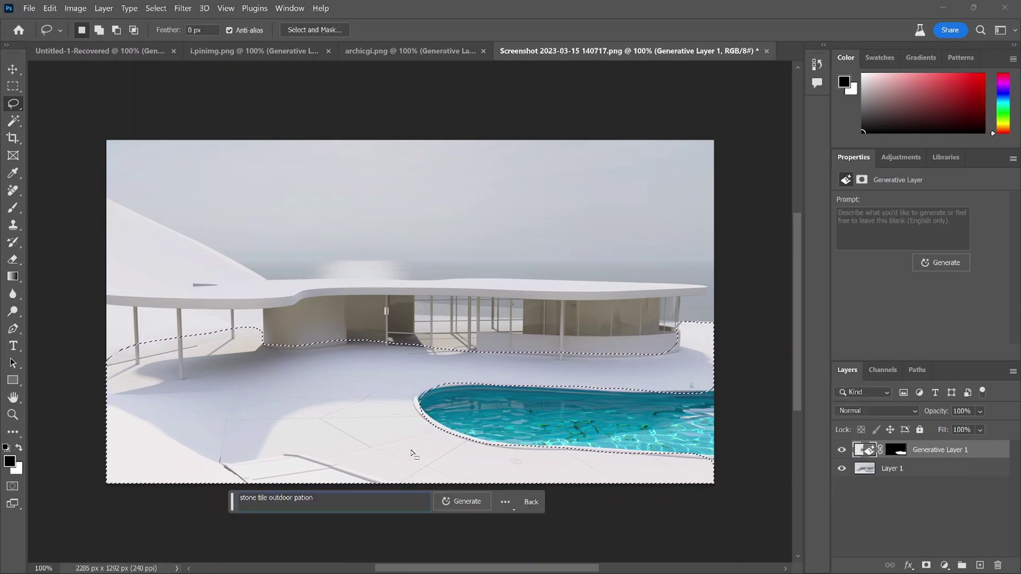
pyautogui.press('Return')
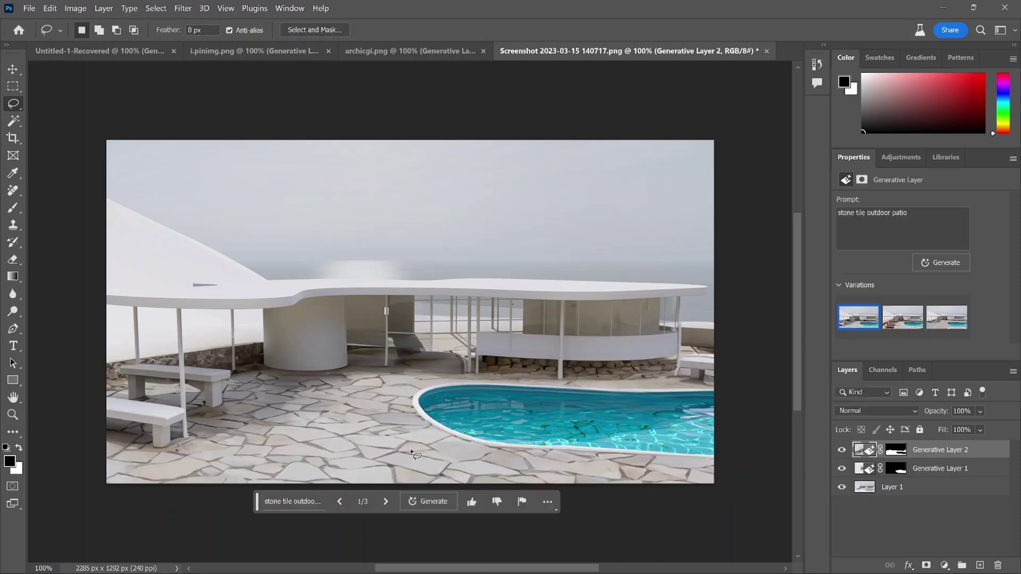
pyautogui.click(386, 502)
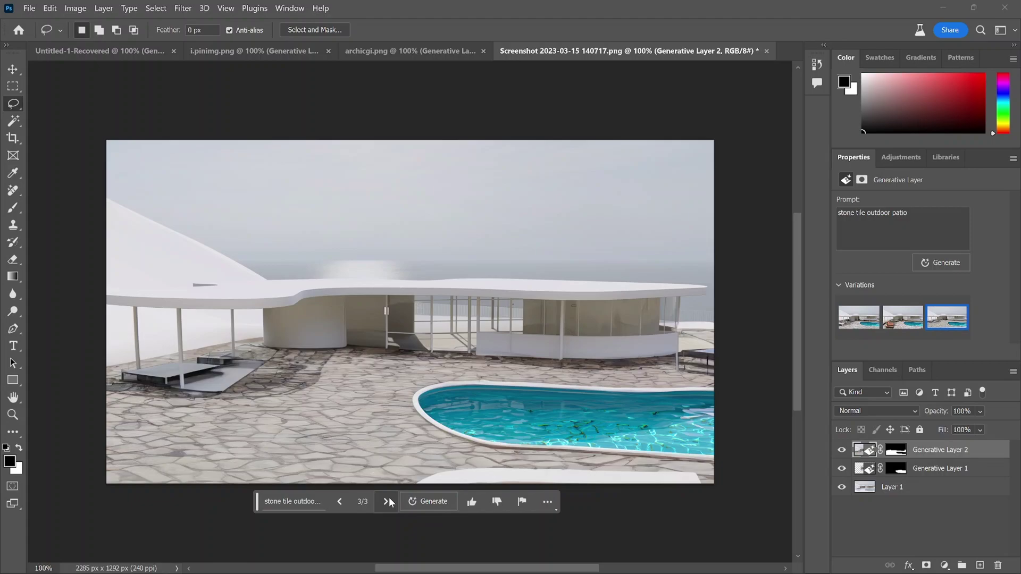
pyautogui.click(387, 502)
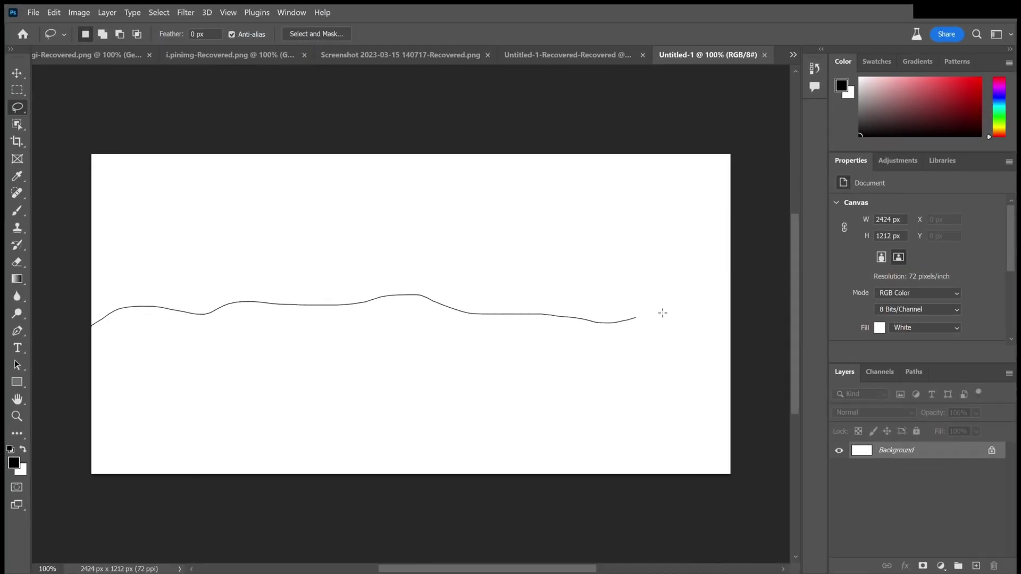
# Lasso the lower half of the blank canvas for a generated "SAHARA DESERT STYLE LANDSCAPE", and select the white sky with a rectangular marquee.
pyautogui.moveTo(721, 300); pyautogui.dragTo(736, 310)
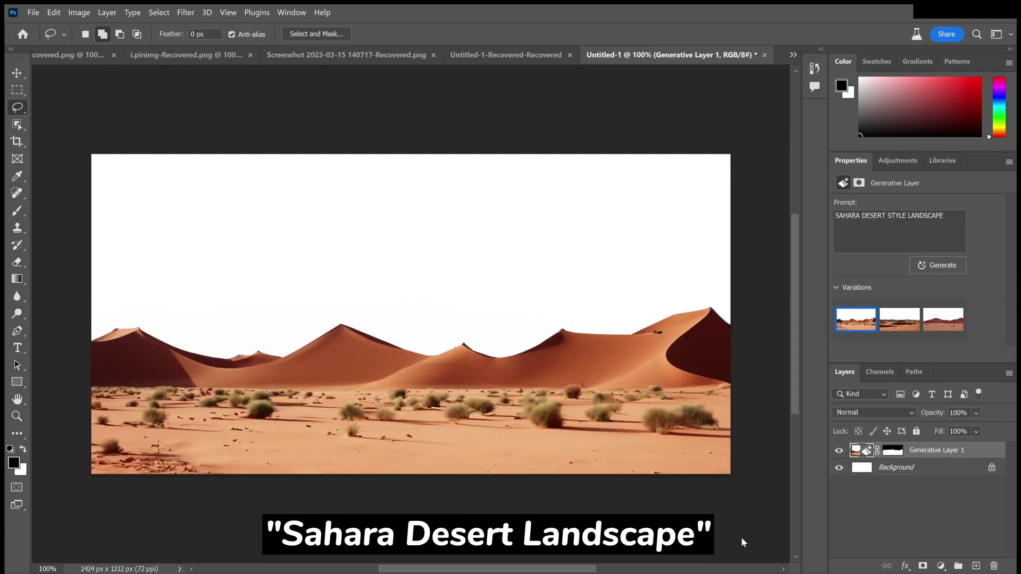
pyautogui.click(17, 90)
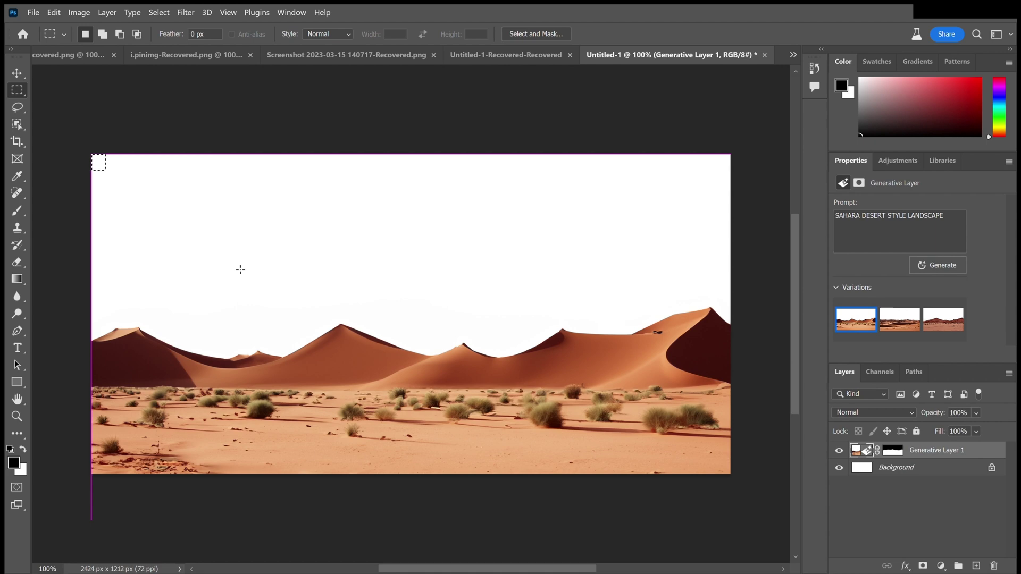
pyautogui.moveTo(92, 154); pyautogui.dragTo(745, 368)
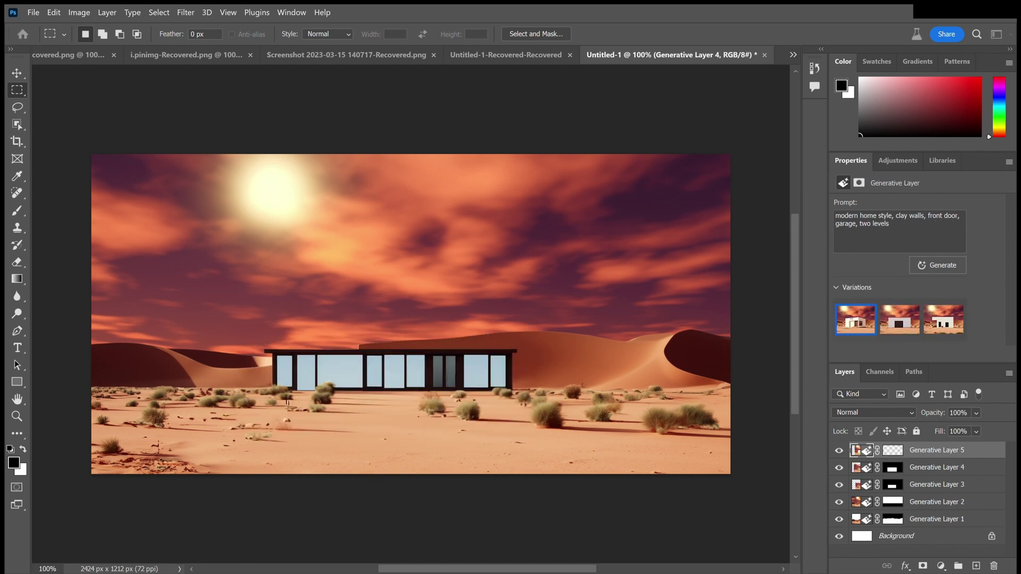
# Compare the variations of the generated clay-walled modern home, and generate "modern white clay facade of a house" in a marquee left of it.
pyautogui.click(388, 494)
pyautogui.click(388, 494)
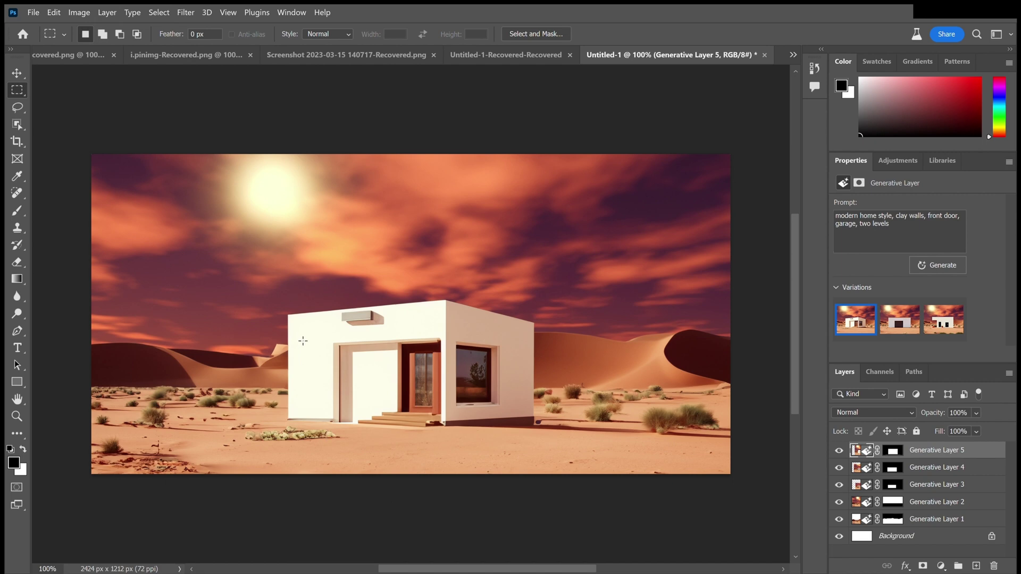
pyautogui.moveTo(299, 328); pyautogui.dragTo(129, 423)
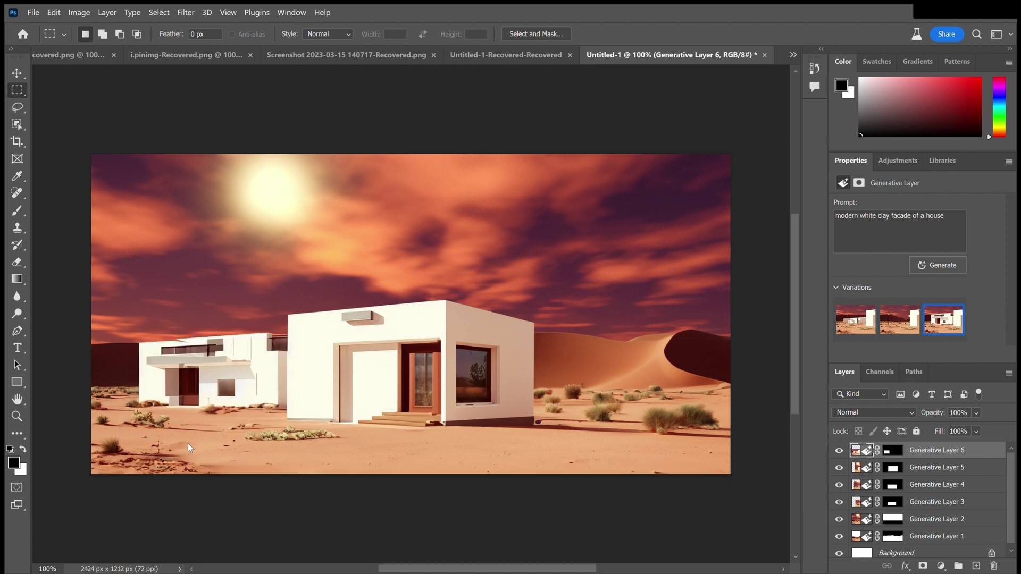
pyautogui.click(218, 433)
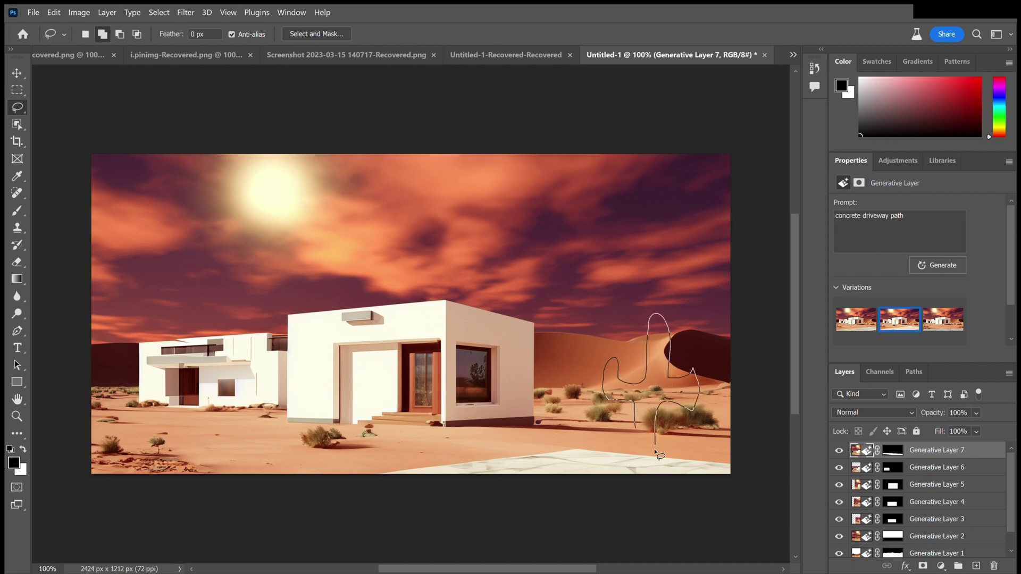
# Lasso a cactus-shaped area in the desert right of the house, generate "cactus" there, and compare its variations.
pyautogui.moveTo(655, 451); pyautogui.dragTo(636, 429)
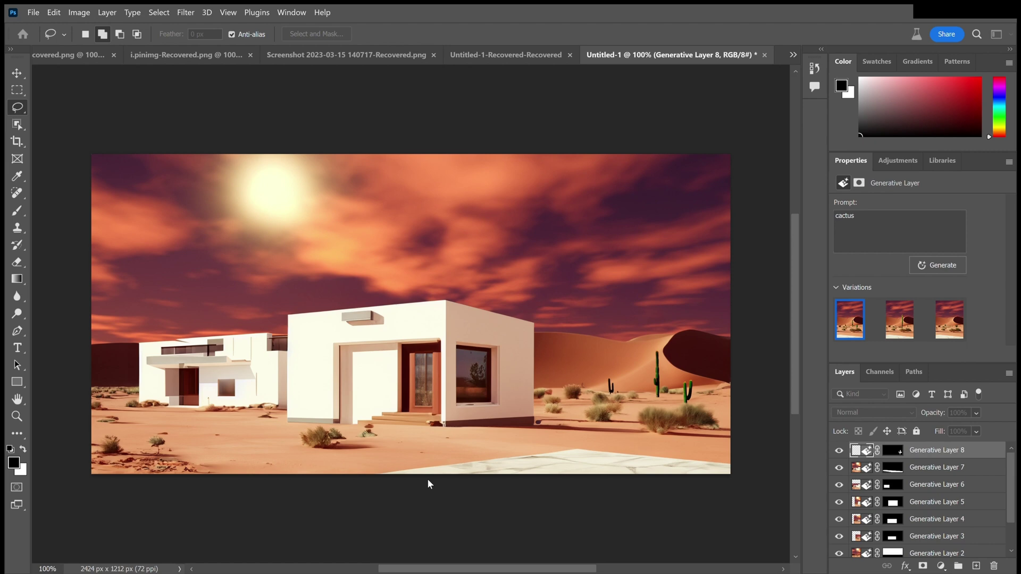
pyautogui.click(390, 478)
pyautogui.click(390, 478)
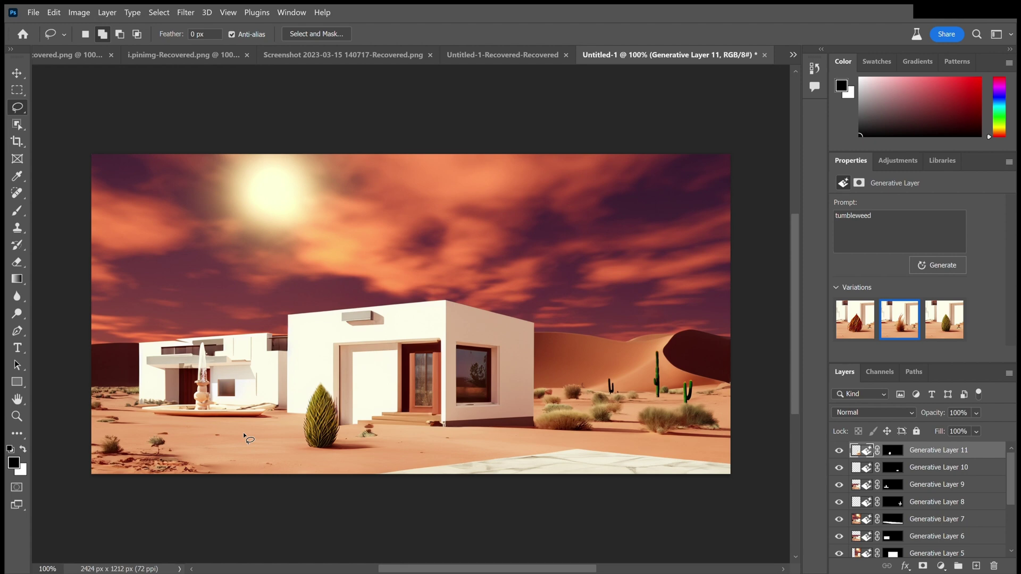
# Lasso an area left of the white house, add a generated "person on bike" to the scene, and lasso a patch of the upper-right sky.
pyautogui.moveTo(193, 390)
pyautogui.mouseDown()
pyautogui.moveTo(382, 457)
pyautogui.moveTo(417, 315)
pyautogui.moveTo(201, 317)
pyautogui.moveTo(195, 400)
pyautogui.mouseUp()
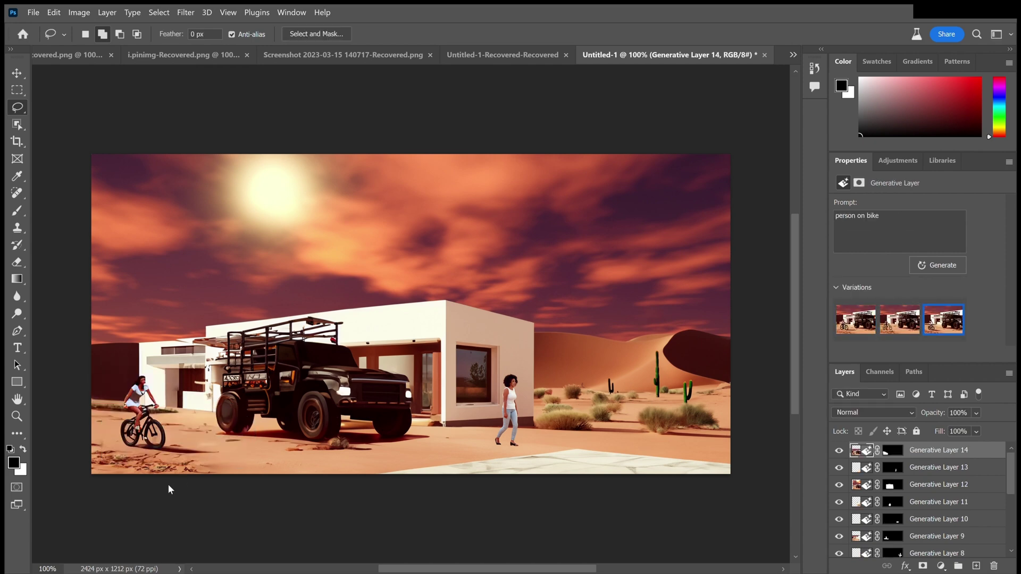
pyautogui.moveTo(644, 205)
pyautogui.mouseDown()
pyautogui.moveTo(511, 276)
pyautogui.moveTo(671, 227)
pyautogui.moveTo(656, 192)
pyautogui.mouseUp()
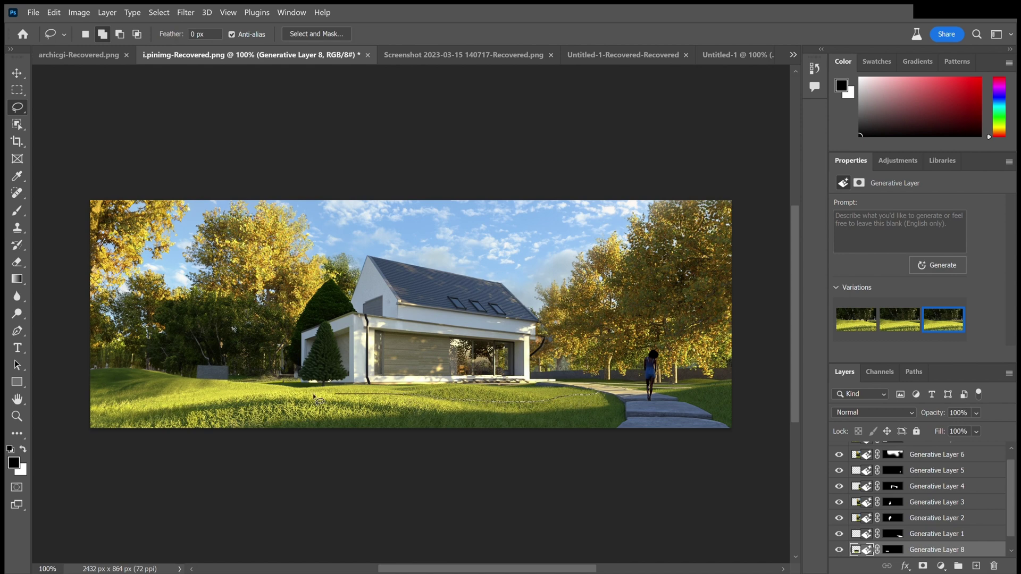
# Lasso the front of the lawn in the i.pinimg house image and generate "large row of rocks" there, using the third variation.
pyautogui.moveTo(314, 397)
pyautogui.mouseDown()
pyautogui.moveTo(188, 400)
pyautogui.moveTo(79, 426)
pyautogui.mouseUp()
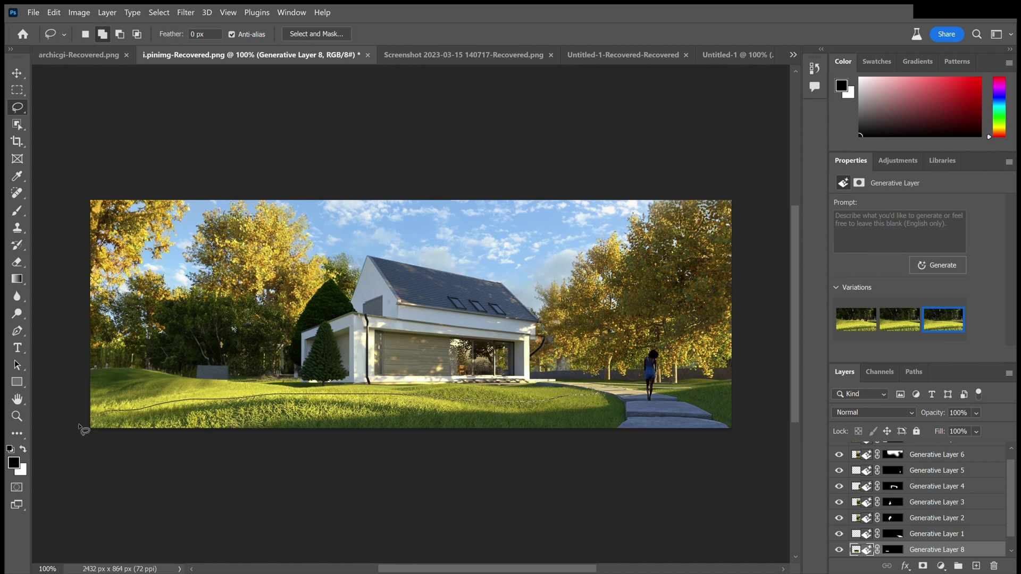
pyautogui.moveTo(166, 460)
pyautogui.mouseDown()
pyautogui.moveTo(414, 469)
pyautogui.moveTo(578, 440)
pyautogui.mouseUp()
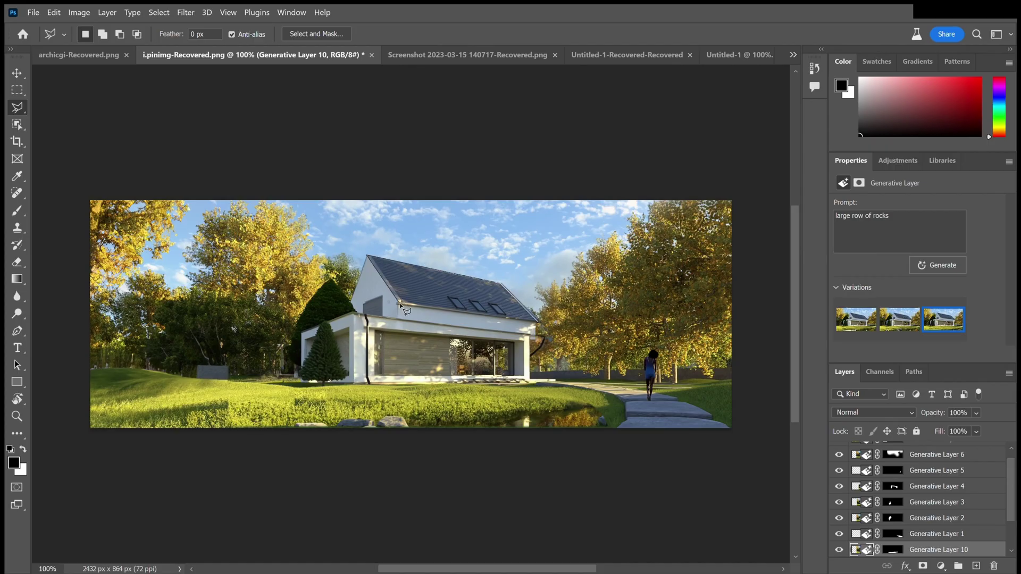
pyautogui.click(399, 304)
# Lasso the house's dark roof, generate "red roof" there, compare the variations and use the first one.
pyautogui.click(537, 322)
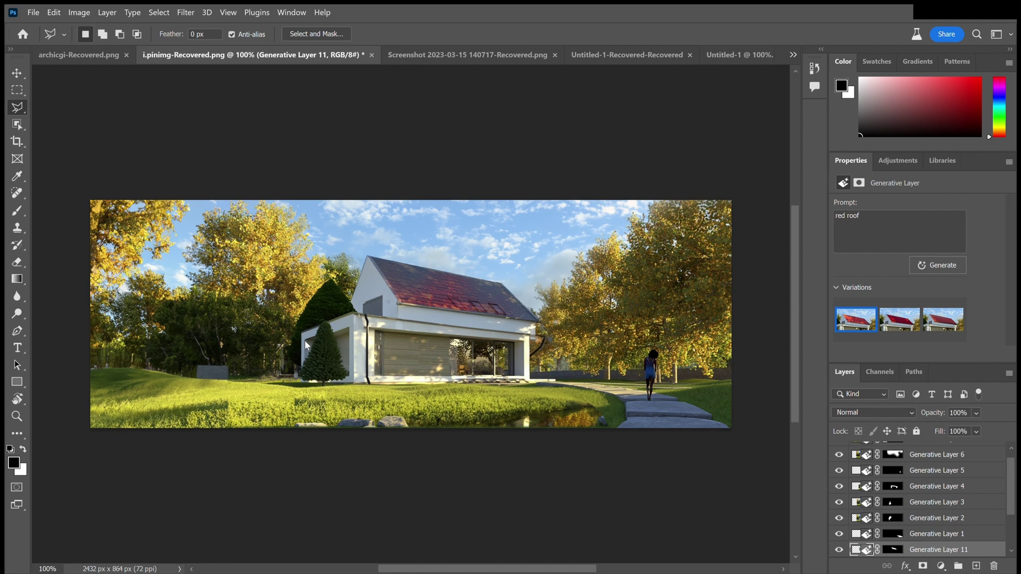
pyautogui.click(509, 191)
pyautogui.press('Escape')
pyautogui.hotkey('ctrl', 'z')
pyautogui.hotkey('ctrl', 'z')
pyautogui.hotkey('ctrl', 'z')
pyautogui.hotkey('ctrl', 'z')
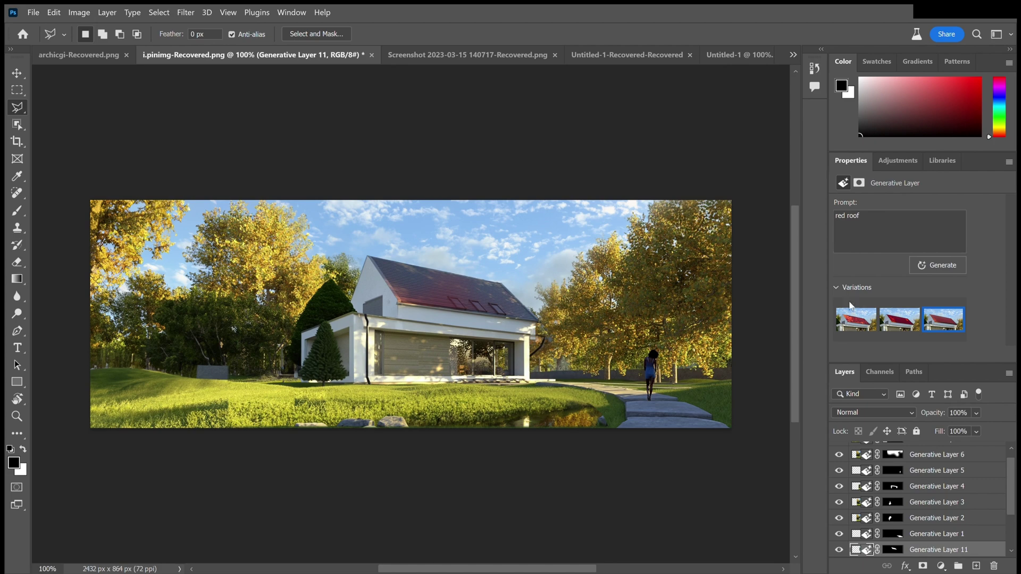
pyautogui.click(854, 318)
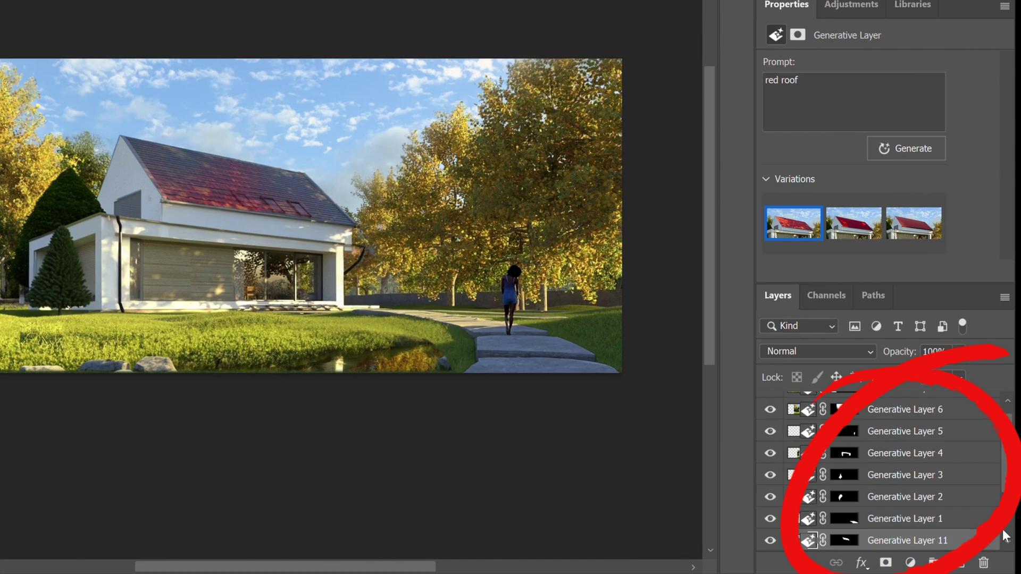
pyautogui.moveTo(1003, 534); pyautogui.dragTo(924, 403)
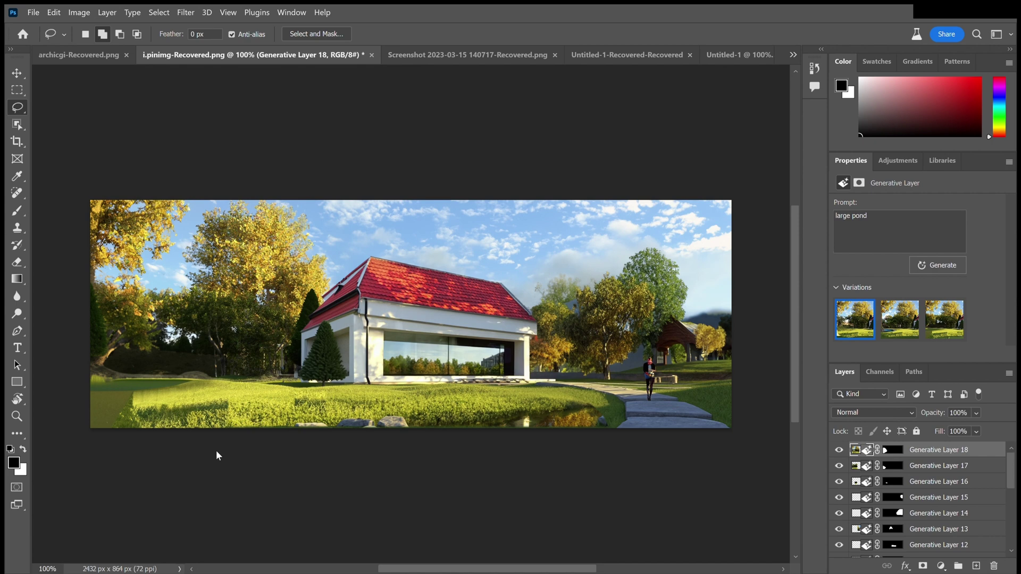
# Extend the canvas leftward and downward to 2542 x 997 px, generate a promptless fill in the empty strips, and compare its variations.
pyautogui.click(17, 141)
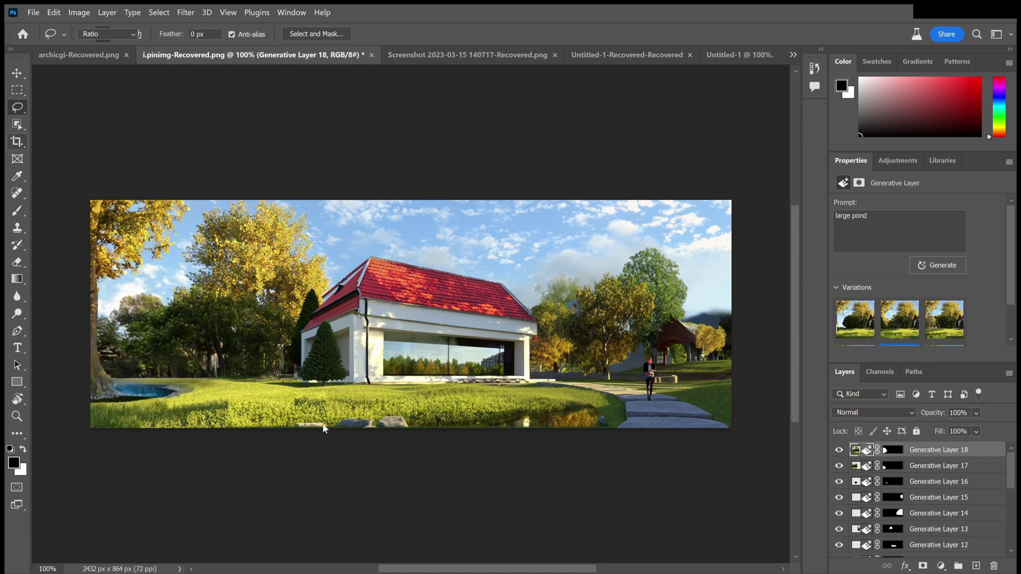
pyautogui.moveTo(92, 428); pyautogui.dragTo(75, 447)
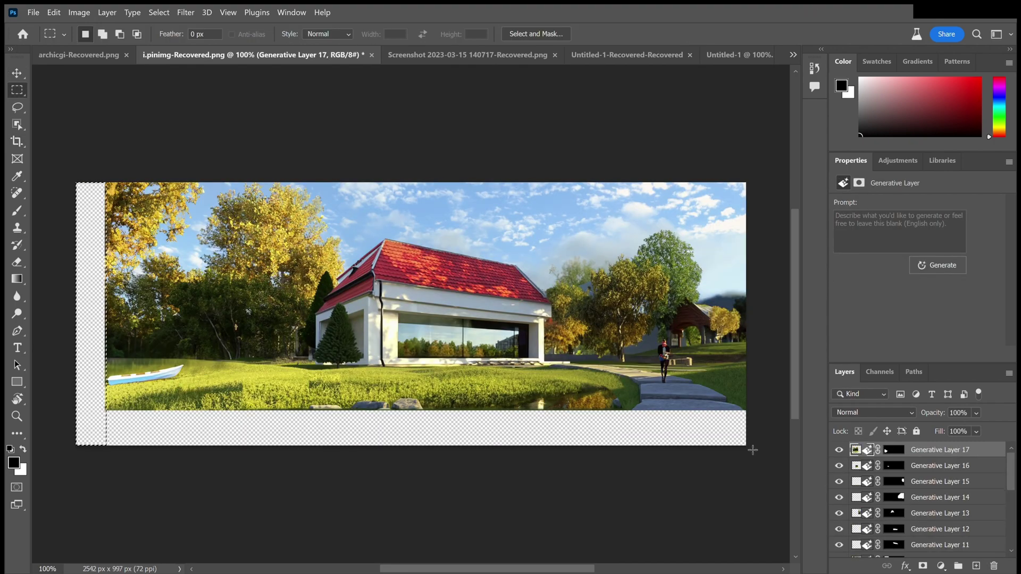
pyautogui.moveTo(748, 446); pyautogui.dragTo(79, 411)
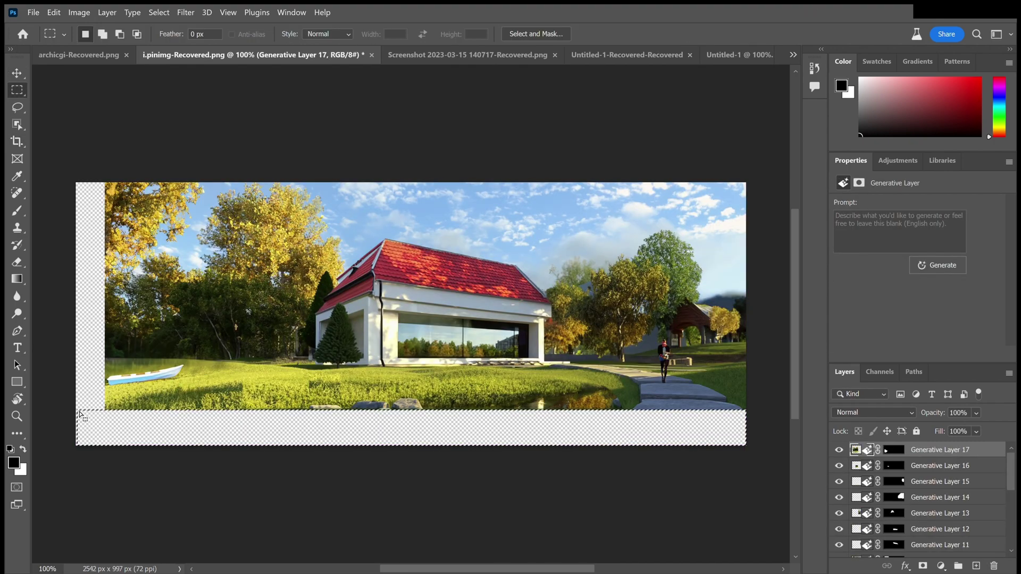
pyautogui.hscroll(-1, 197, 319)
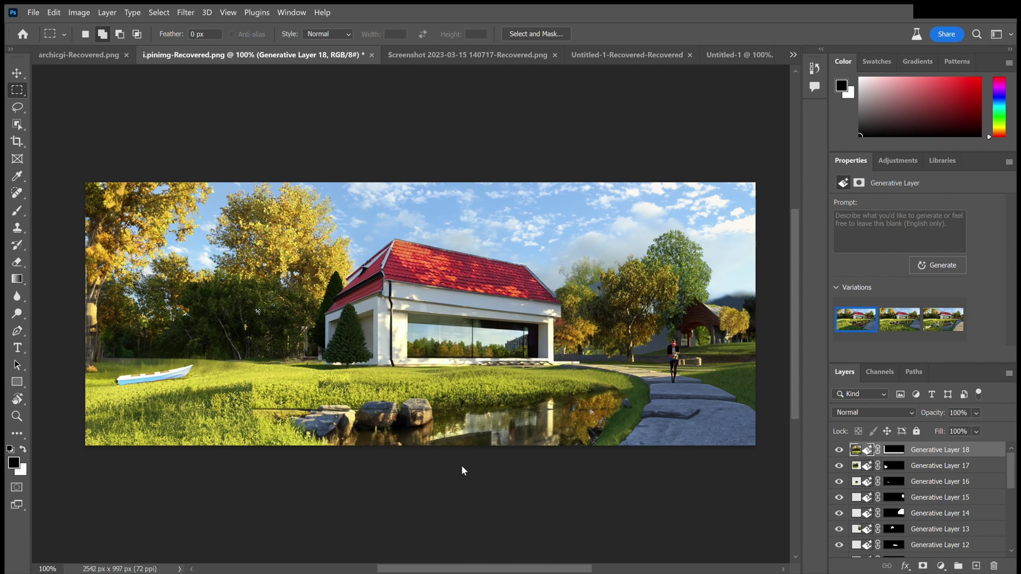
pyautogui.click(383, 459)
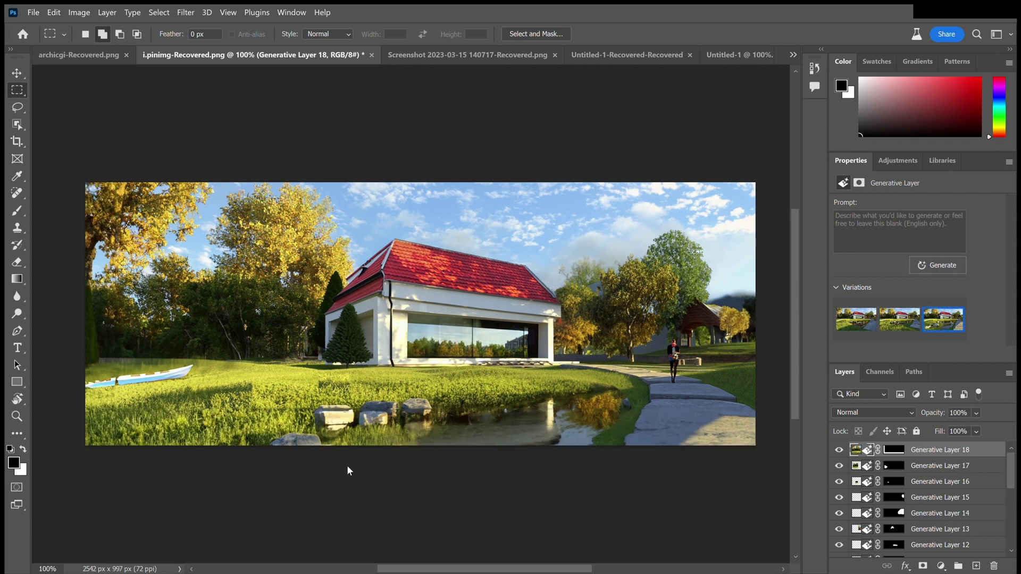
# Lasso the lawn and boat at the scene's left edge, generate "pond" there, and lasso the pond's grassy bank.
pyautogui.press('l')
pyautogui.moveTo(86, 338); pyautogui.dragTo(211, 451)
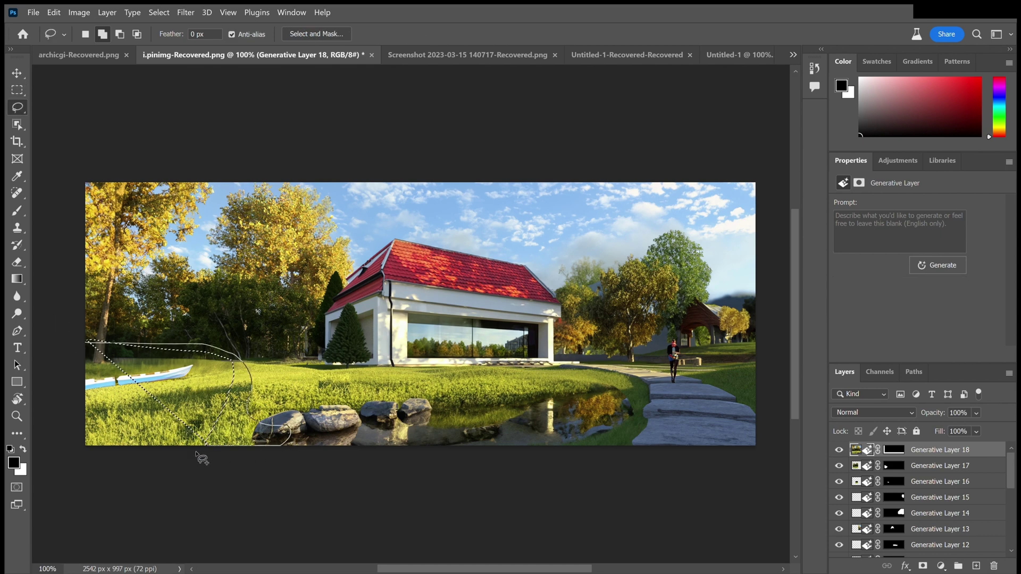
pyautogui.moveTo(72, 456); pyautogui.dragTo(71, 461)
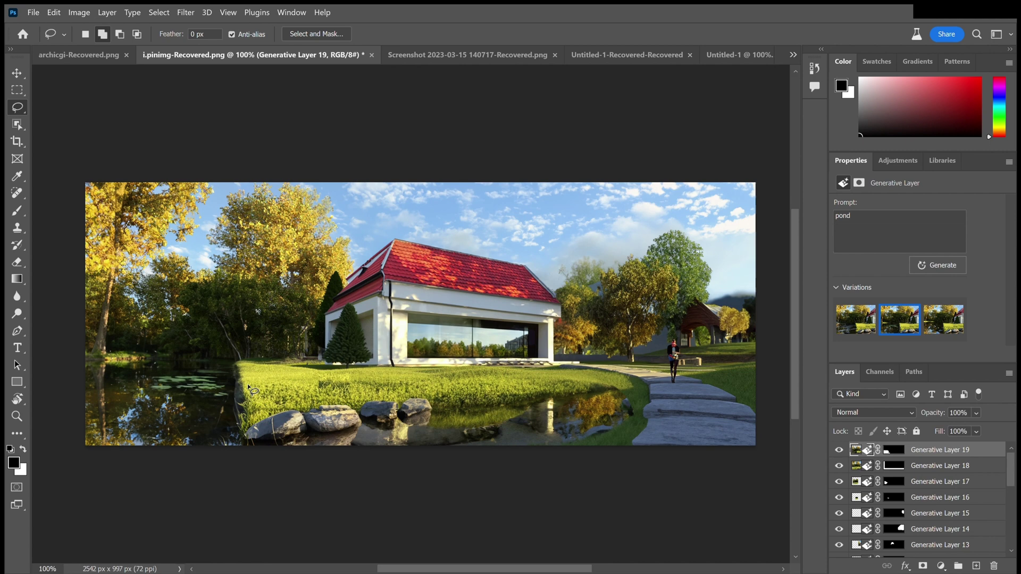
pyautogui.moveTo(257, 348); pyautogui.dragTo(243, 353)
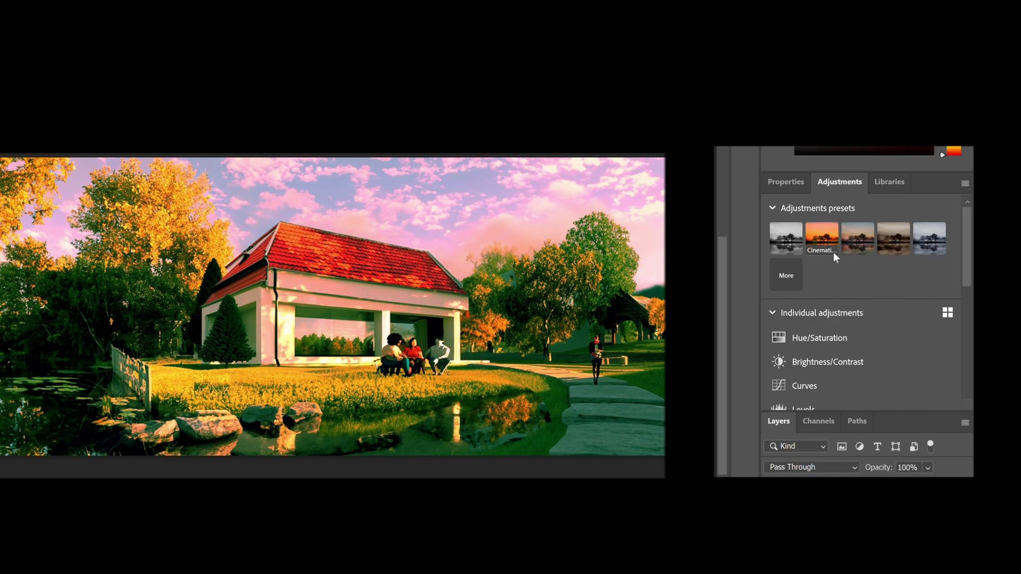
# Apply a darker, muted adjustment preset to the whole house scene and look through the individual adjustments.
pyautogui.click(888, 239)
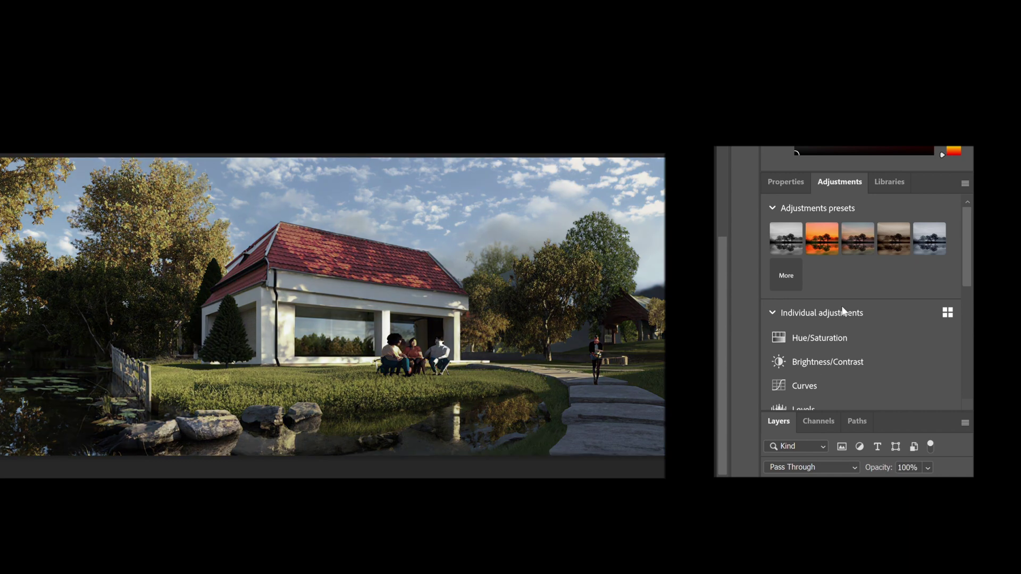
pyautogui.scroll(-5, 831, 359)
pyautogui.scroll(5, 852, 265)
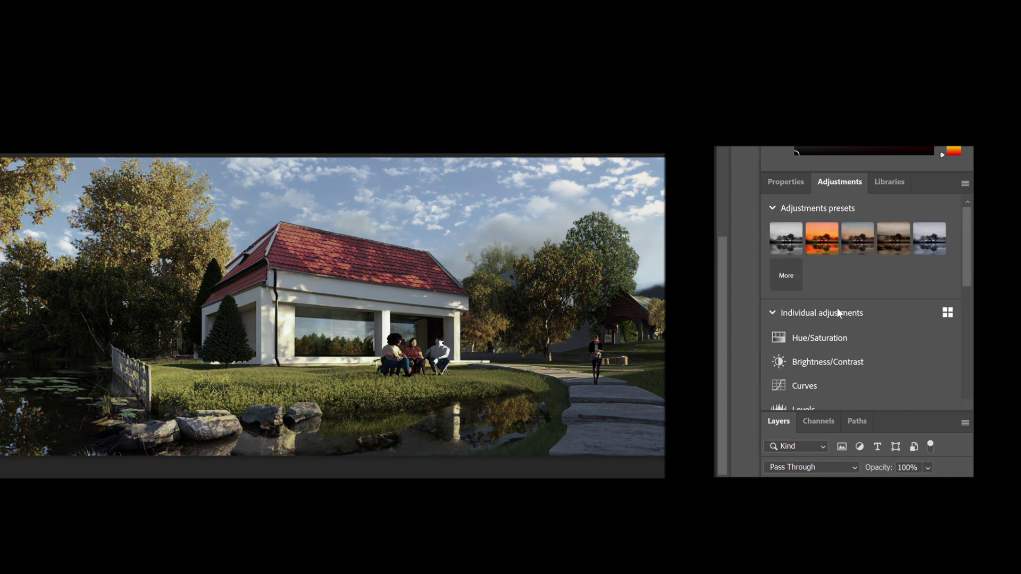